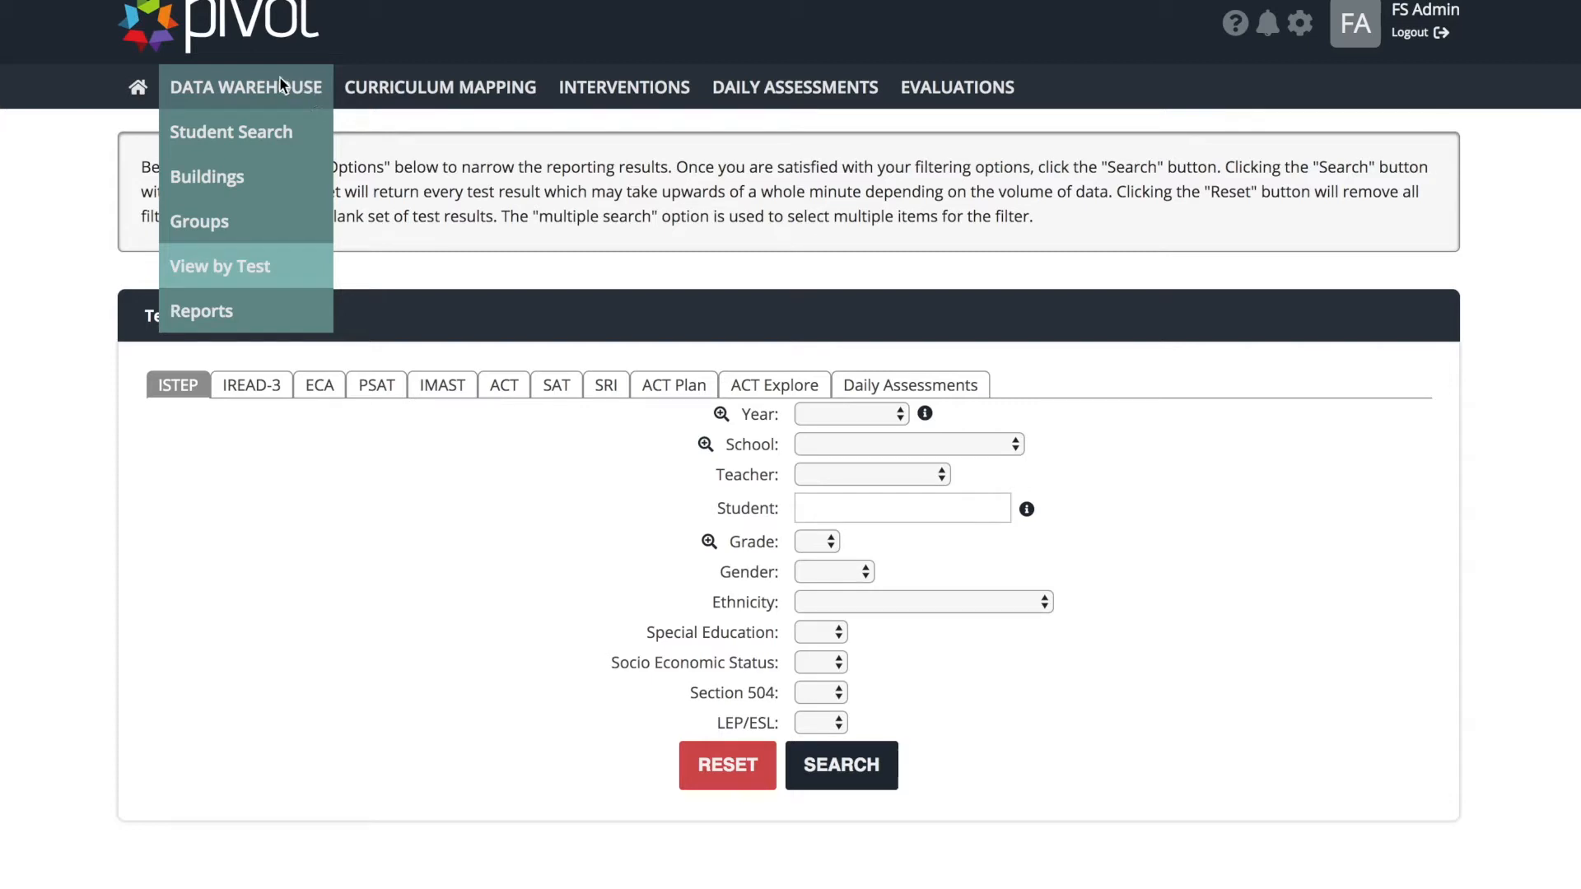
Create a student group named "Grade 6 Students with Yellow Threshold" in the data warehouse
{"action": "left_click", "coordinate": [237, 223]}
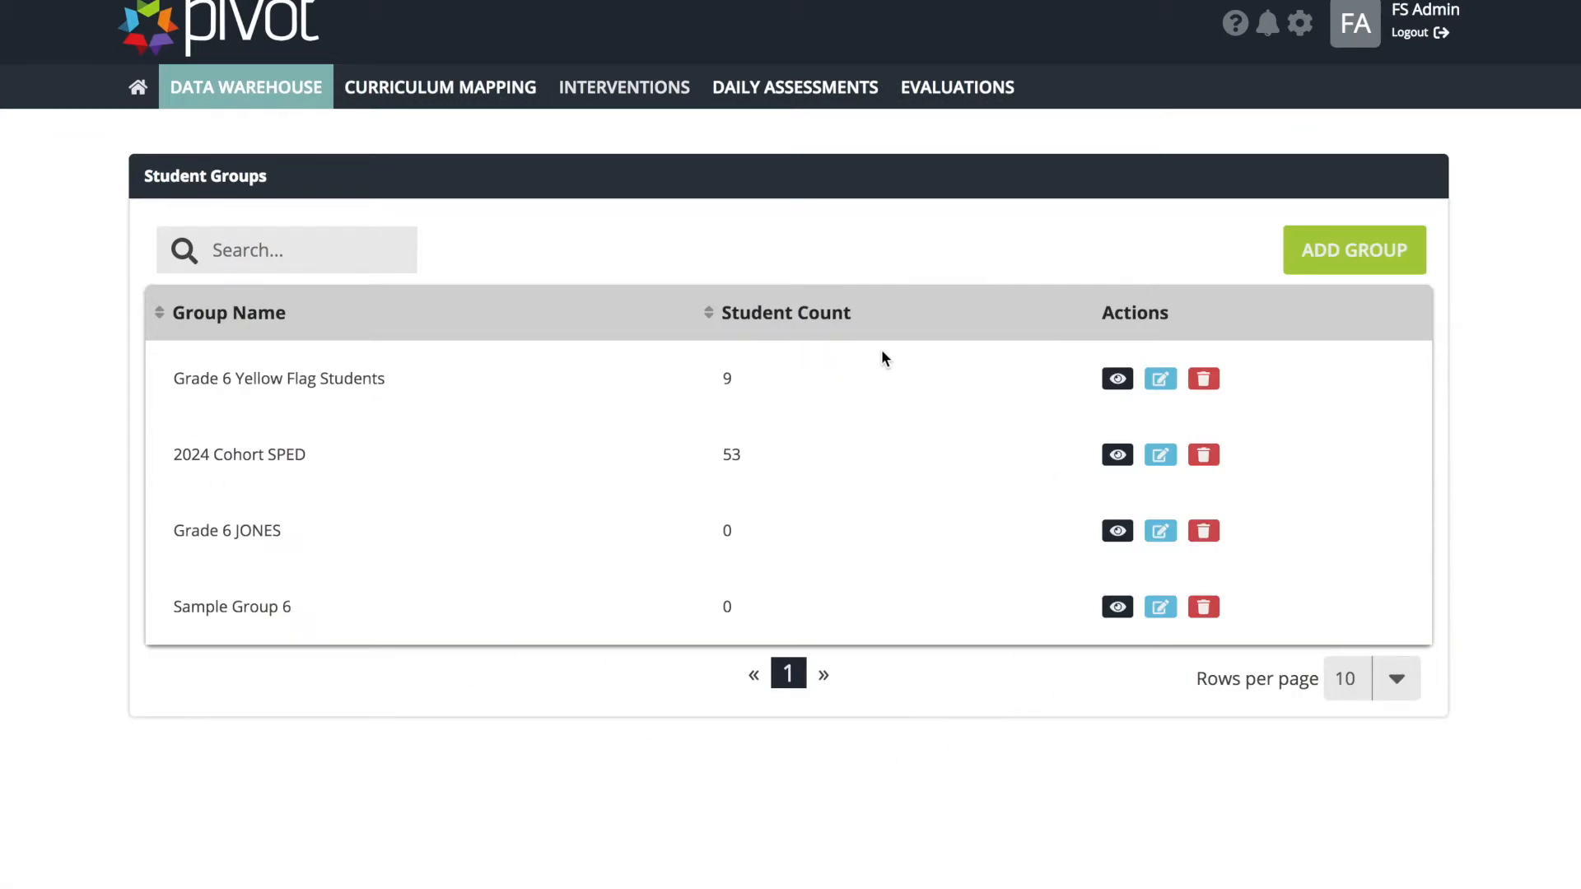
{"action": "left_click", "coordinate": [1331, 268]}
{"action": "left_click", "coordinate": [1075, 245]}
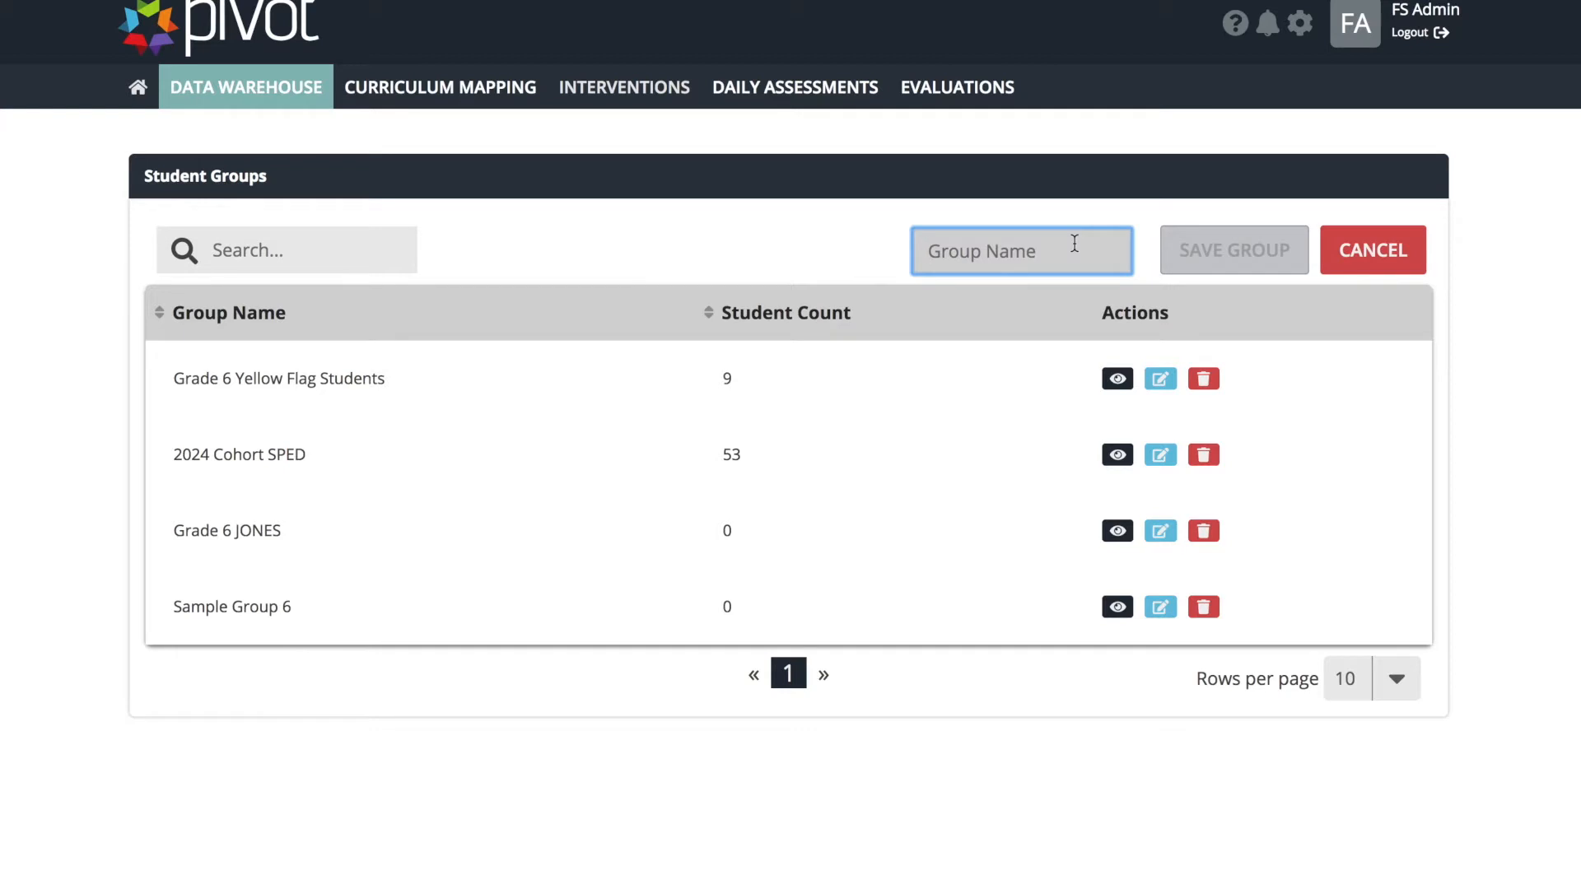
{"action": "type", "text": "Grade 6"}
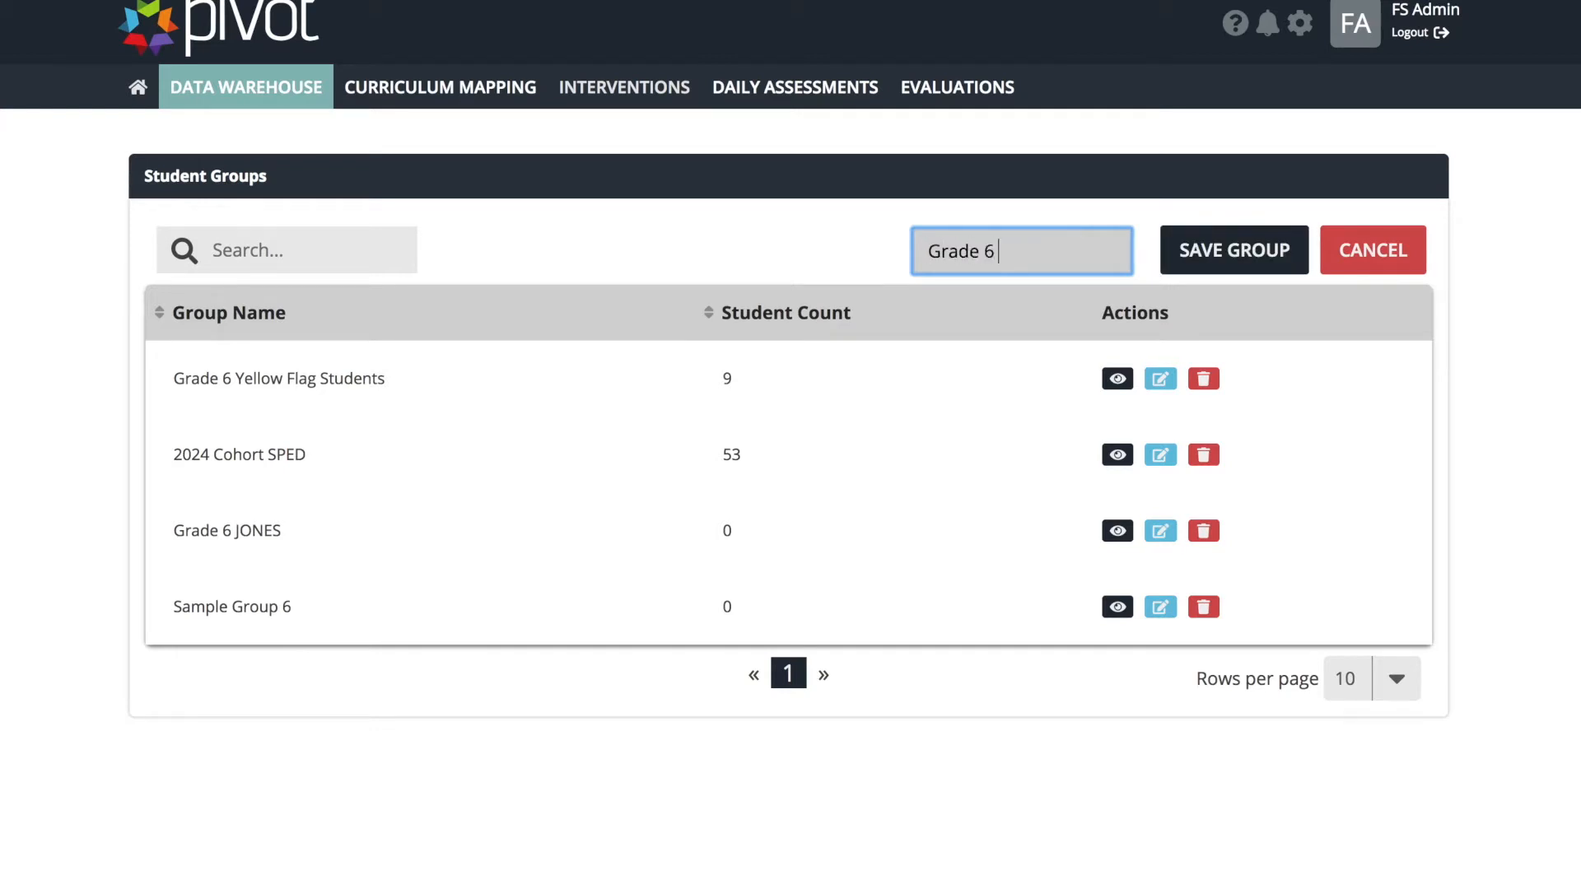
{"action": "type", "text": " Students with"}
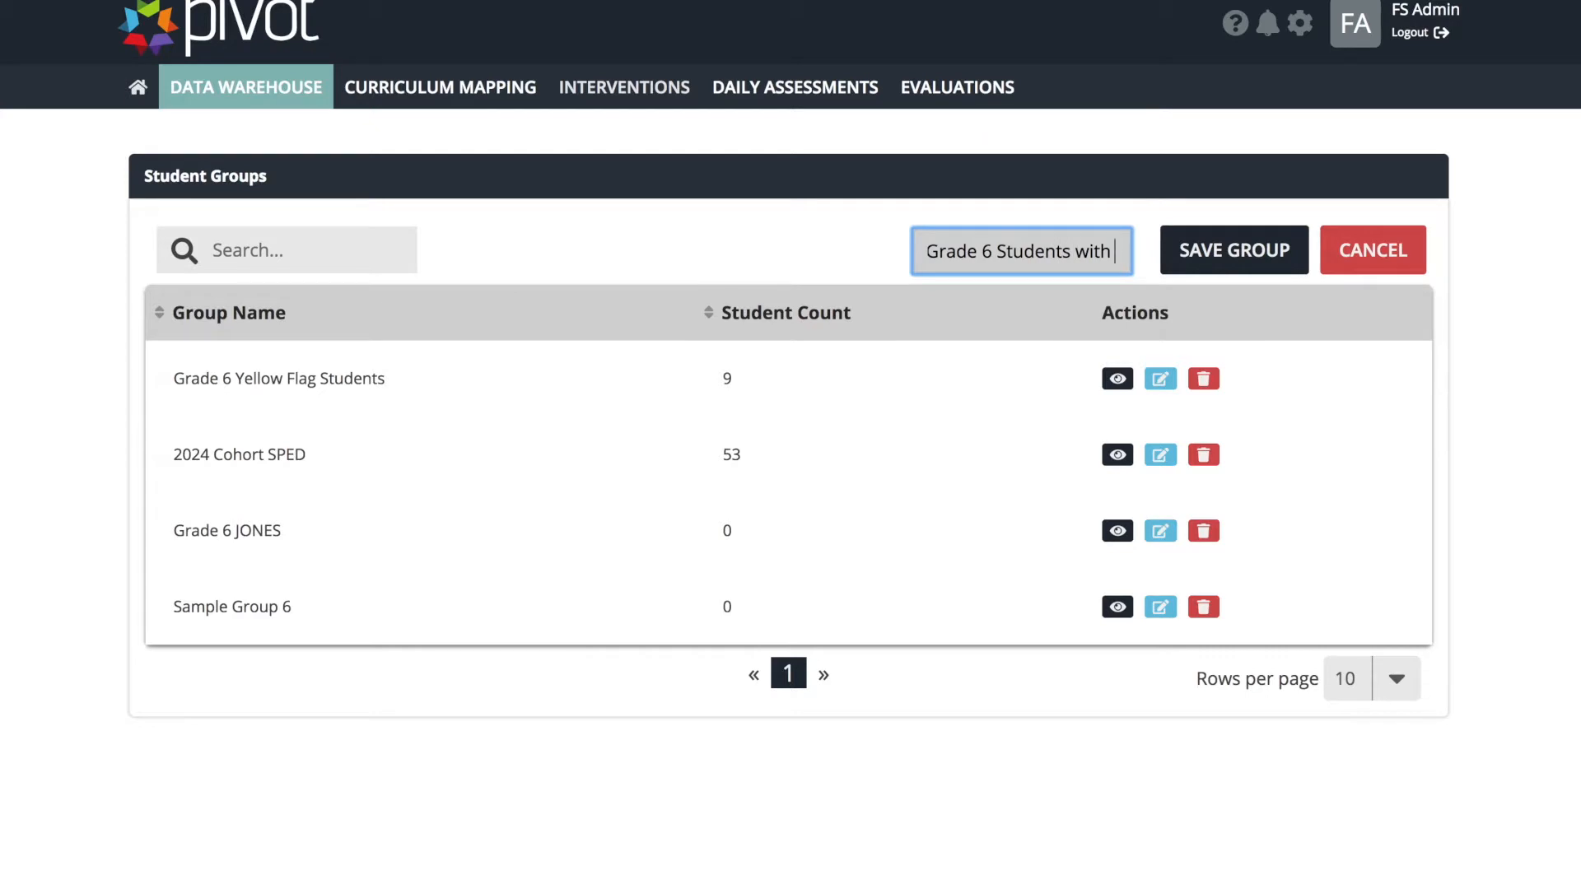
{"action": "type", "text": " Yellow Thres"}
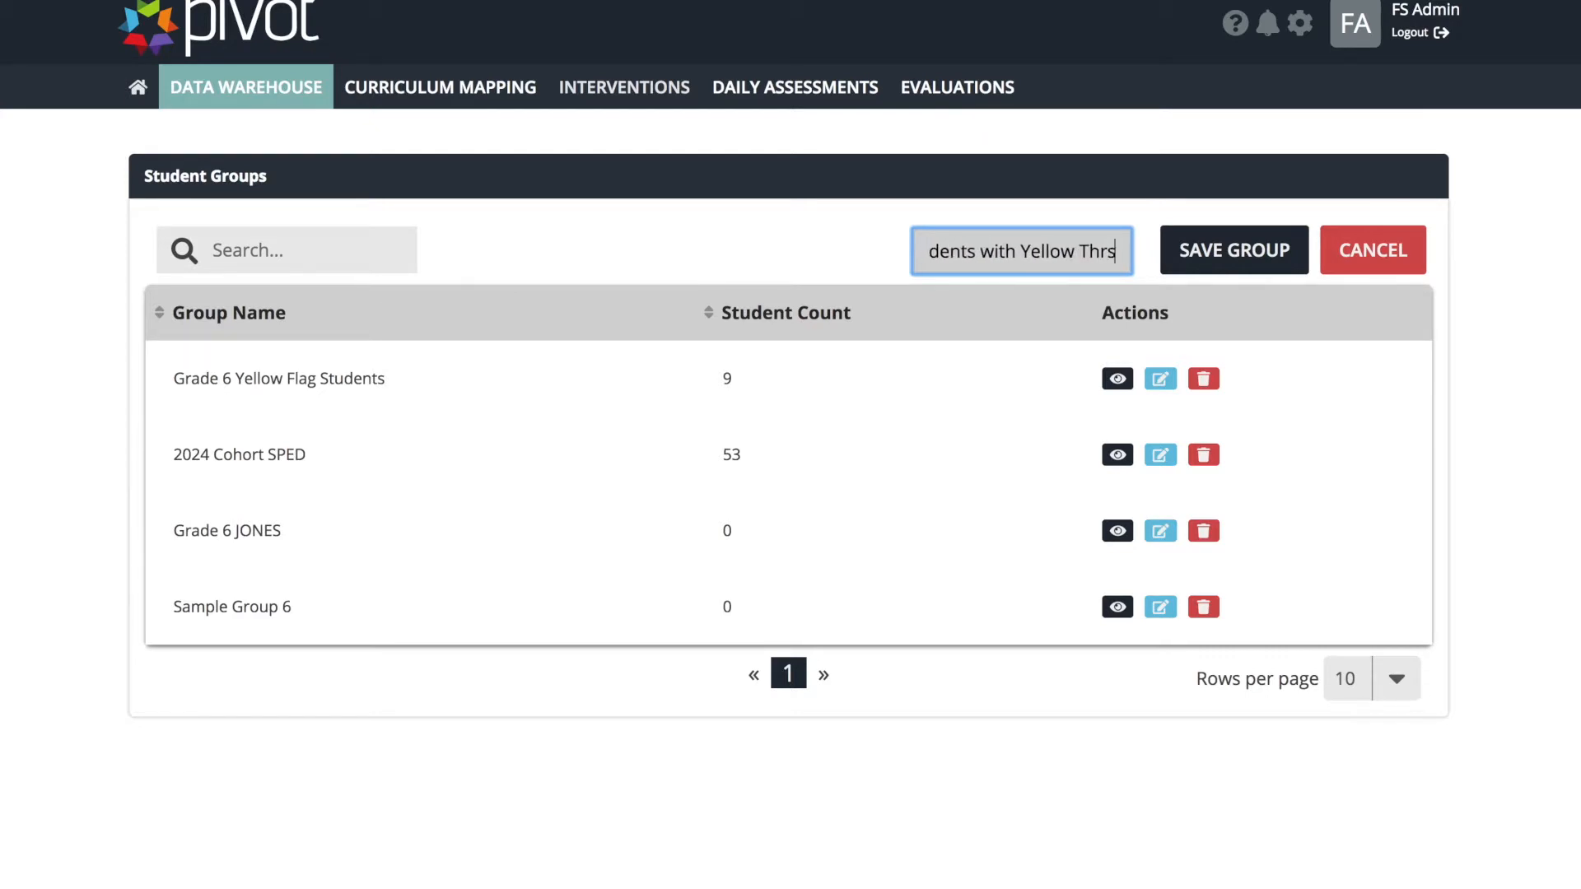
{"action": "type", "text": "hold"}
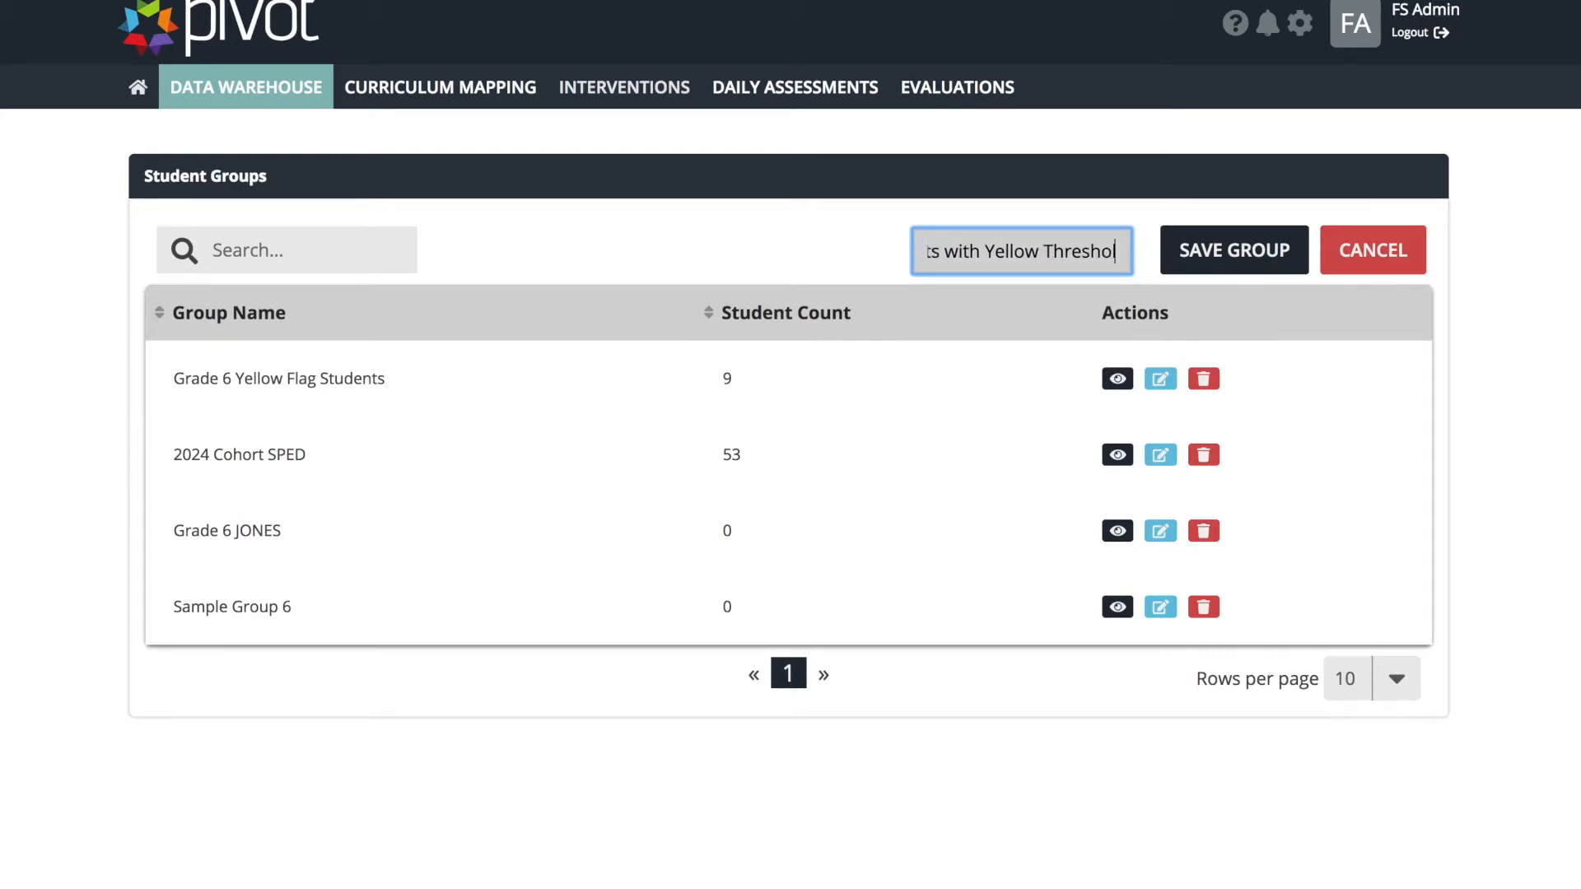
{"action": "key", "text": "Tab"}
{"action": "left_click", "coordinate": [1294, 257]}
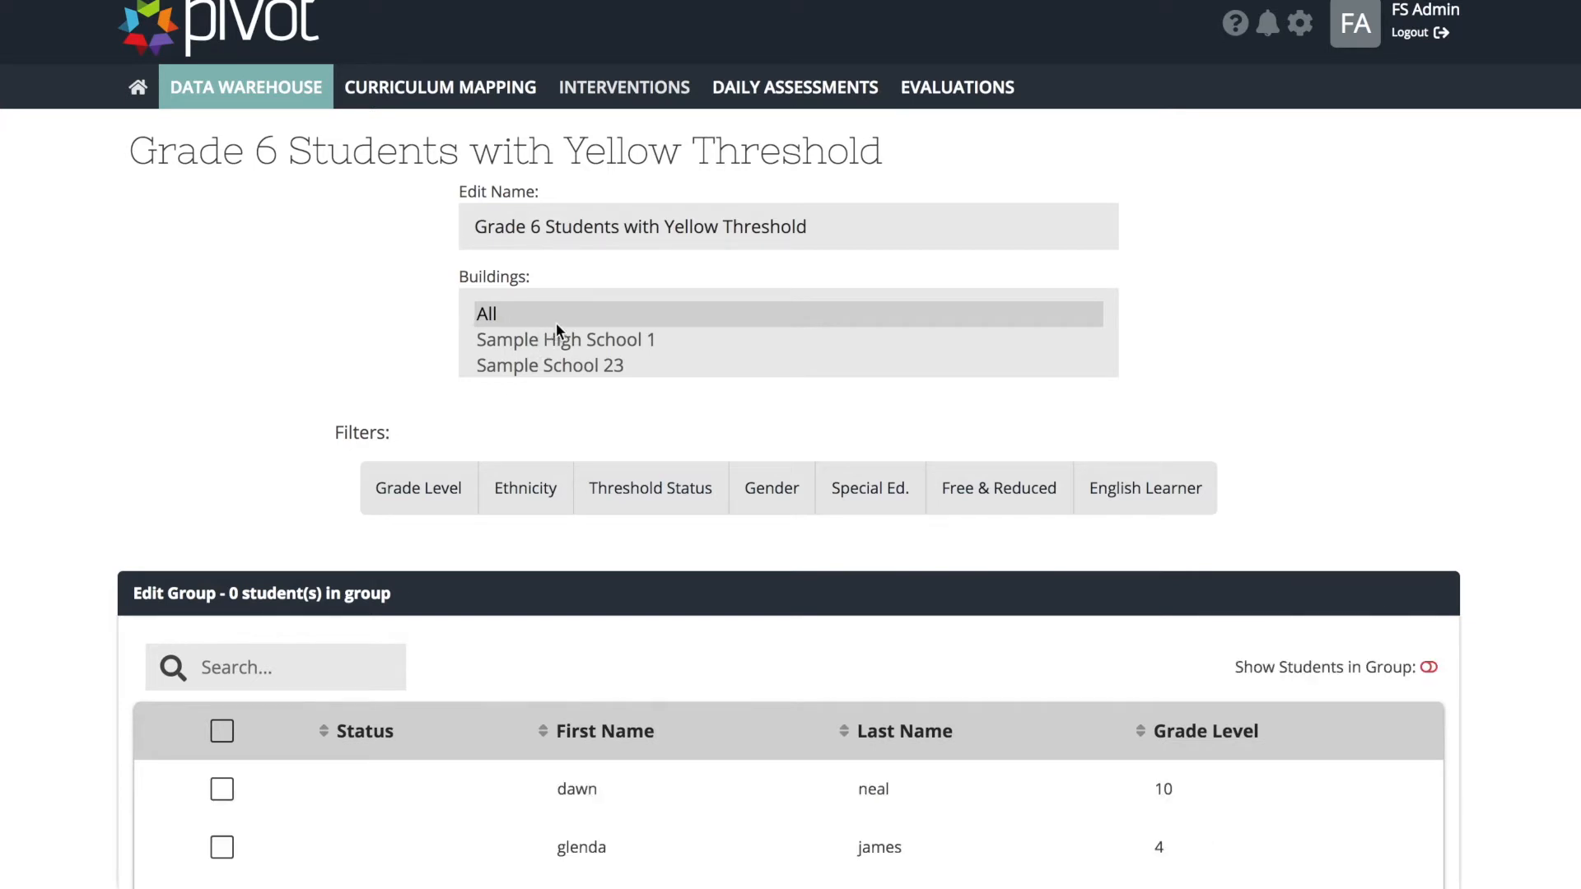
Filter the group's student list to grade level 6 and the yellow-flag threshold status
{"action": "scroll", "coordinate": [630, 338], "scroll_direction": "down", "scroll_amount": 10}
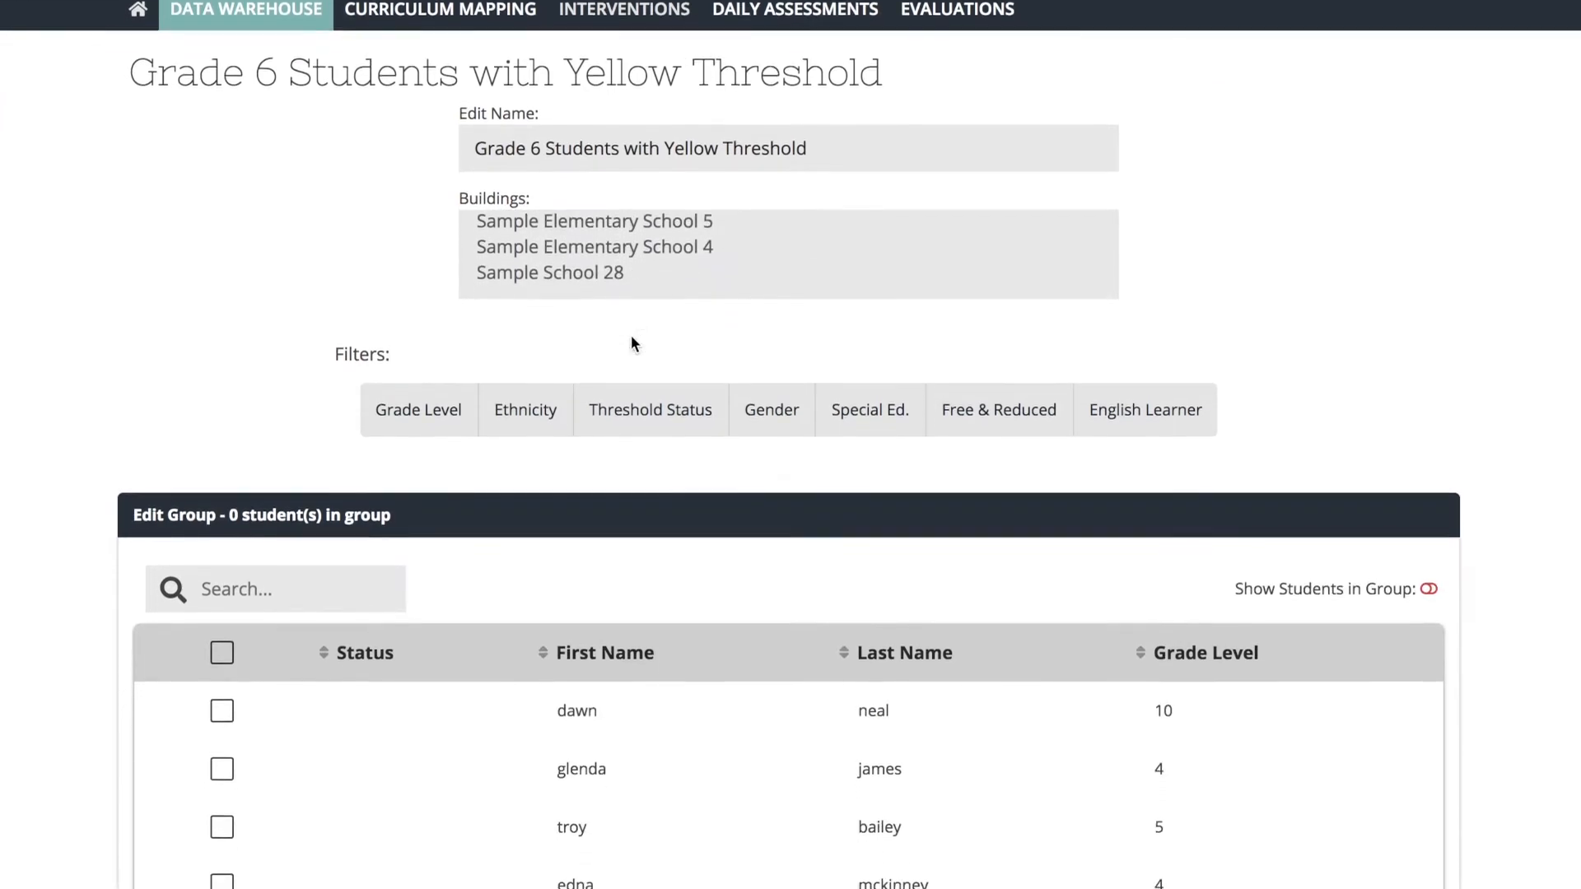
{"action": "scroll", "coordinate": [631, 338], "scroll_direction": "up", "scroll_amount": 10}
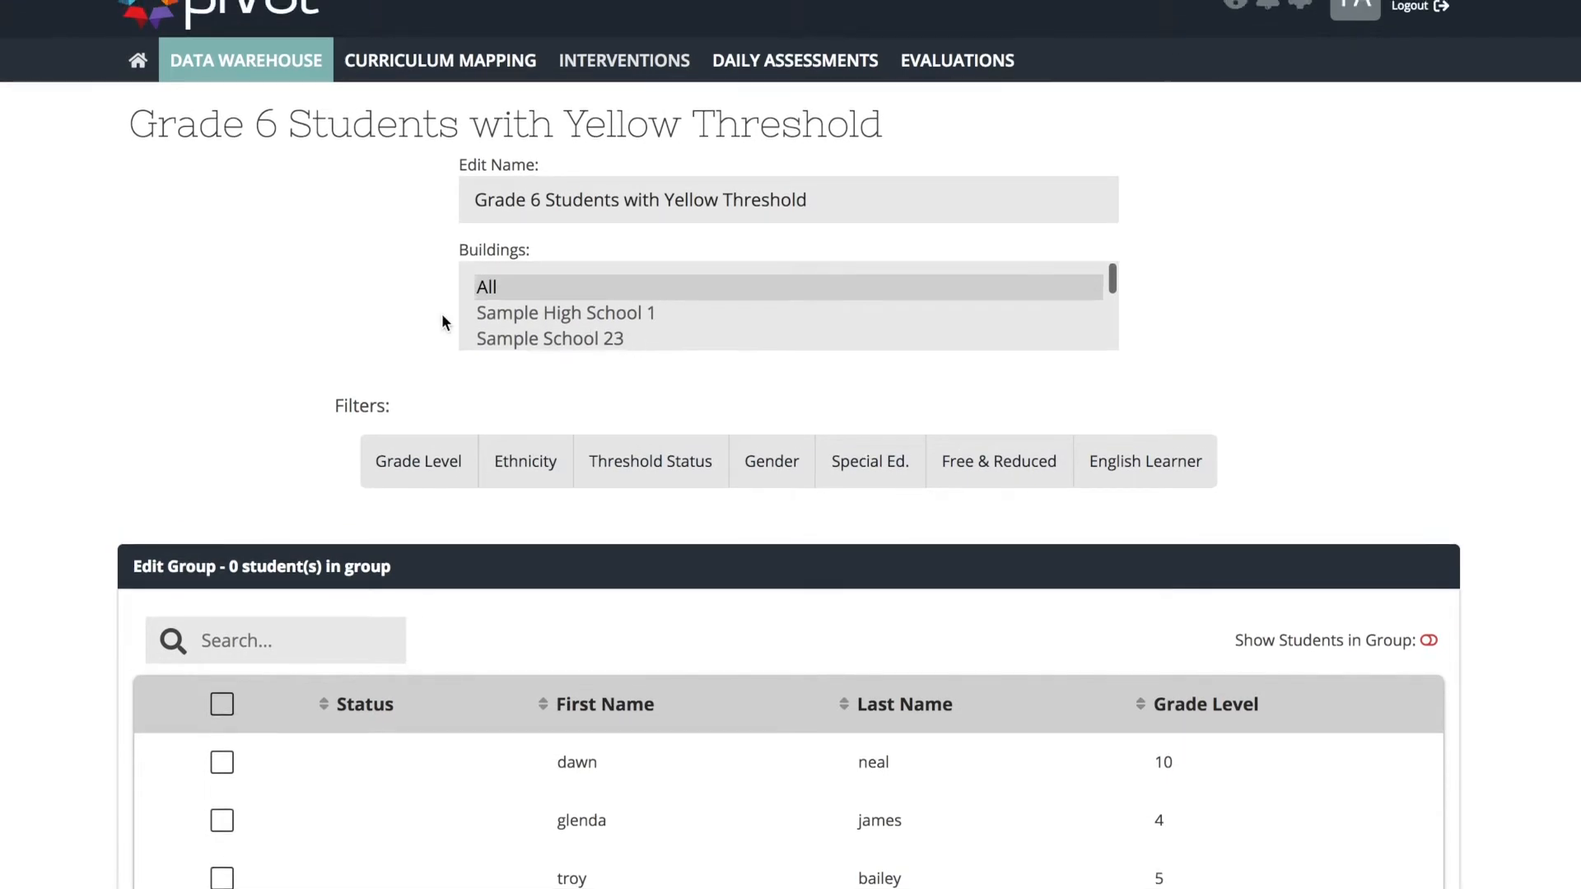
{"action": "scroll", "coordinate": [443, 317], "scroll_direction": "down", "scroll_amount": 3}
{"action": "scroll", "coordinate": [275, 201], "scroll_direction": "down", "scroll_amount": 2}
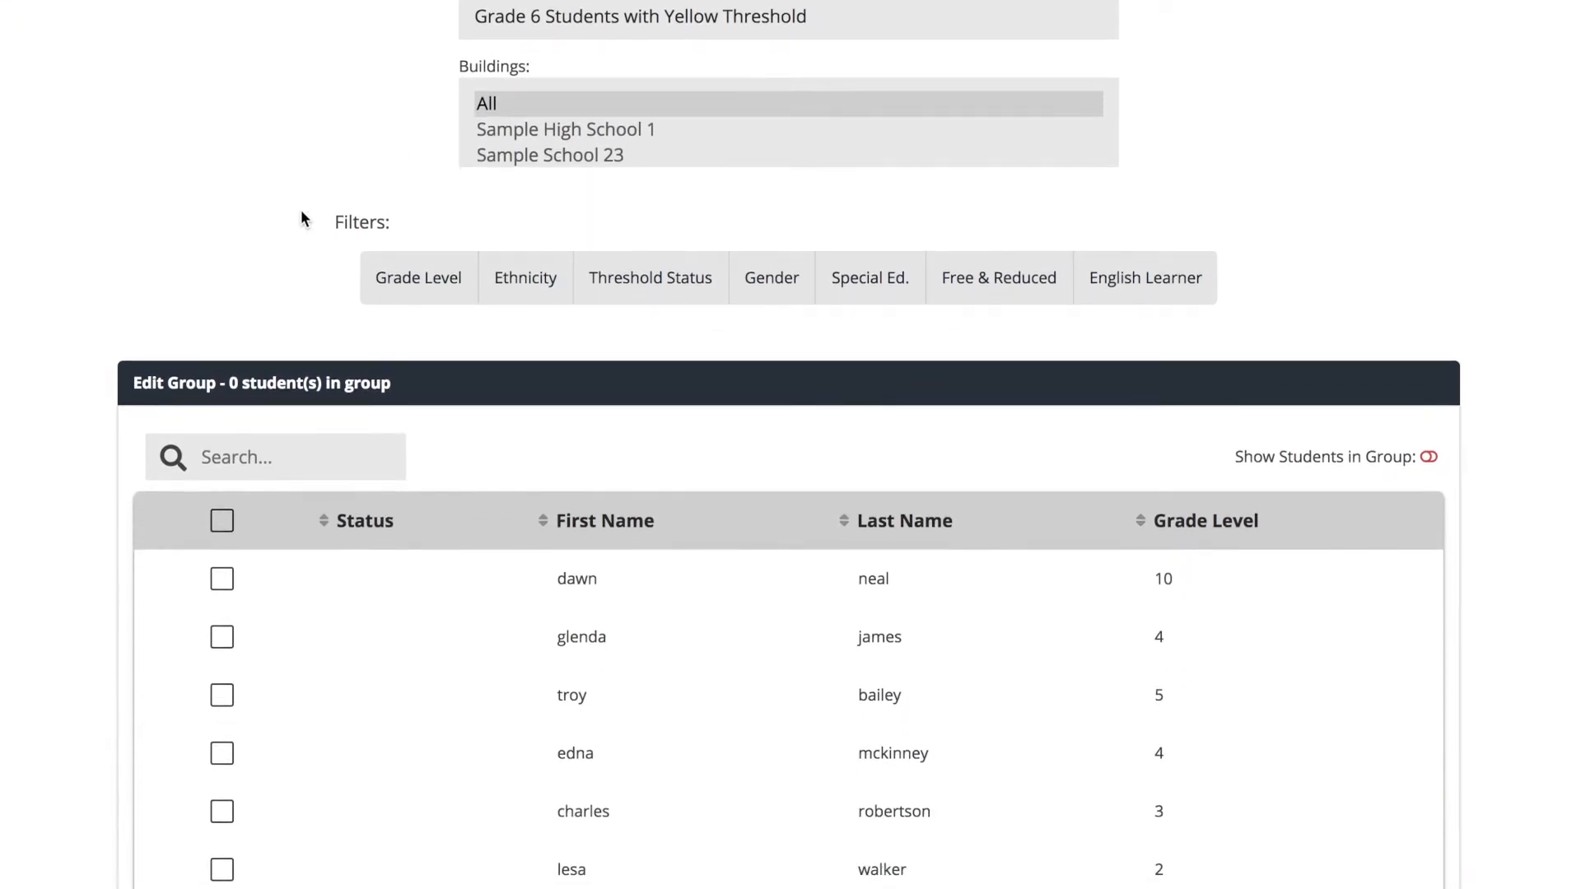
{"action": "scroll", "coordinate": [329, 232], "scroll_direction": "up", "scroll_amount": 2}
{"action": "left_click", "coordinate": [380, 361]}
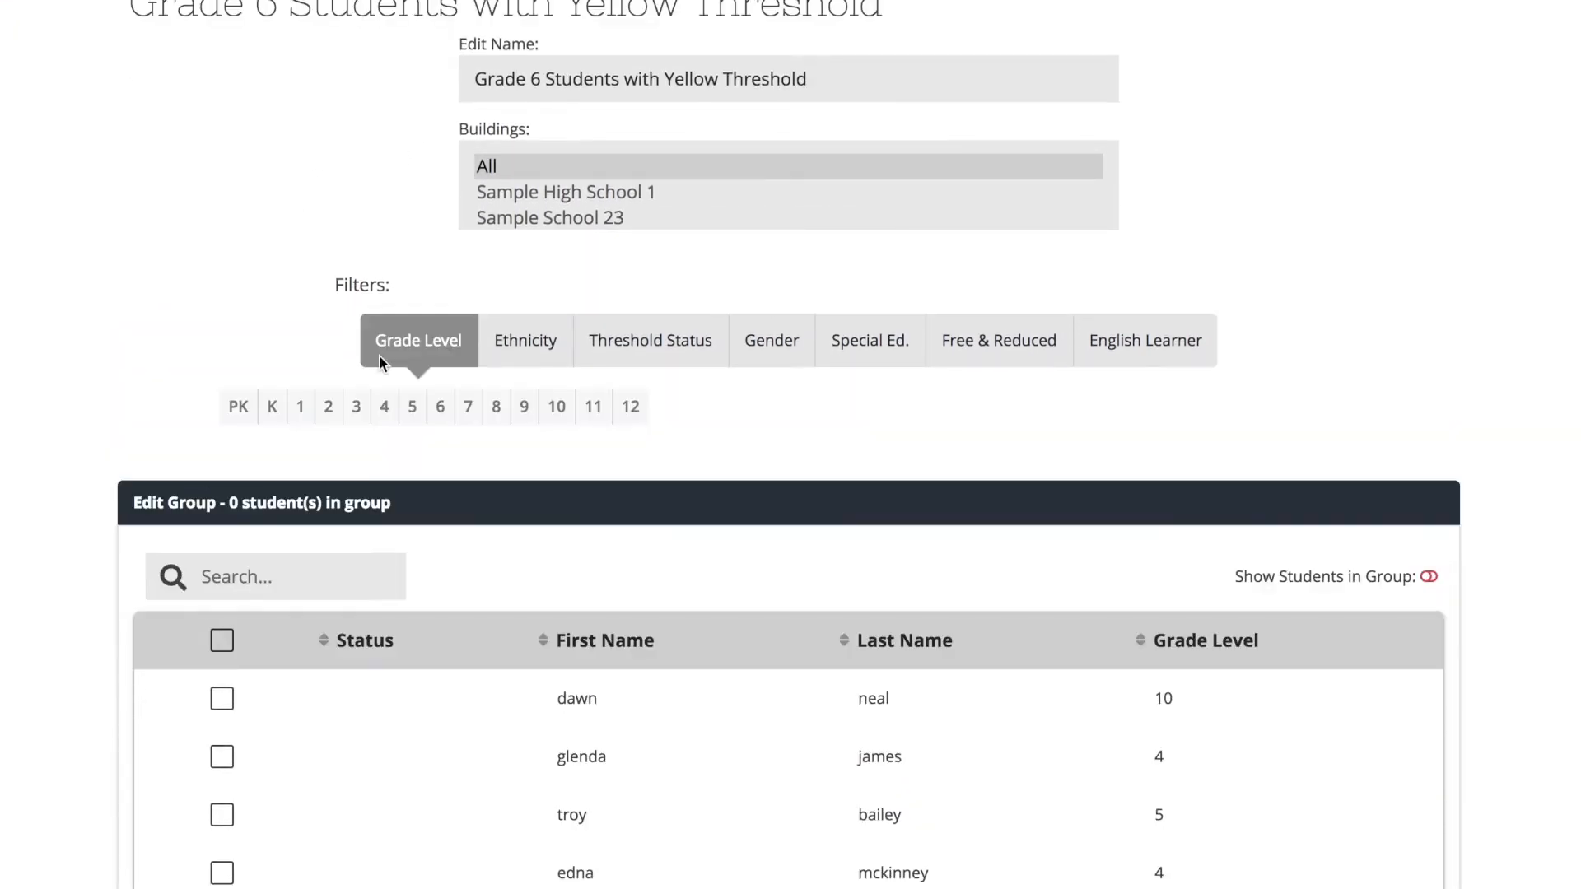
{"action": "left_click", "coordinate": [439, 408]}
{"action": "mouse_move", "coordinate": [669, 326]}
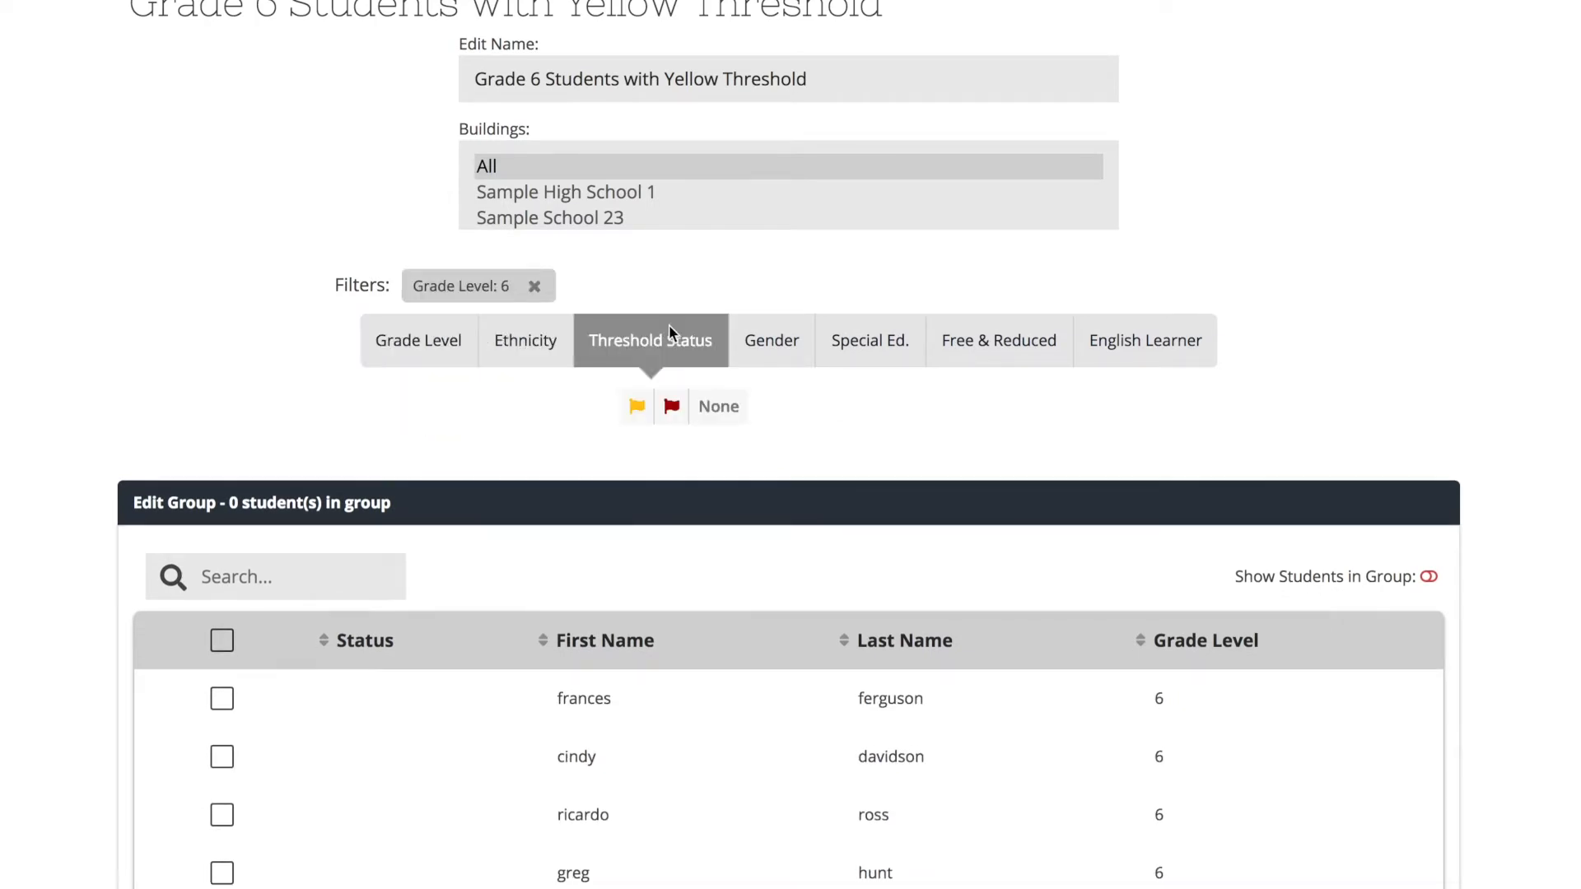
{"action": "left_click", "coordinate": [644, 406]}
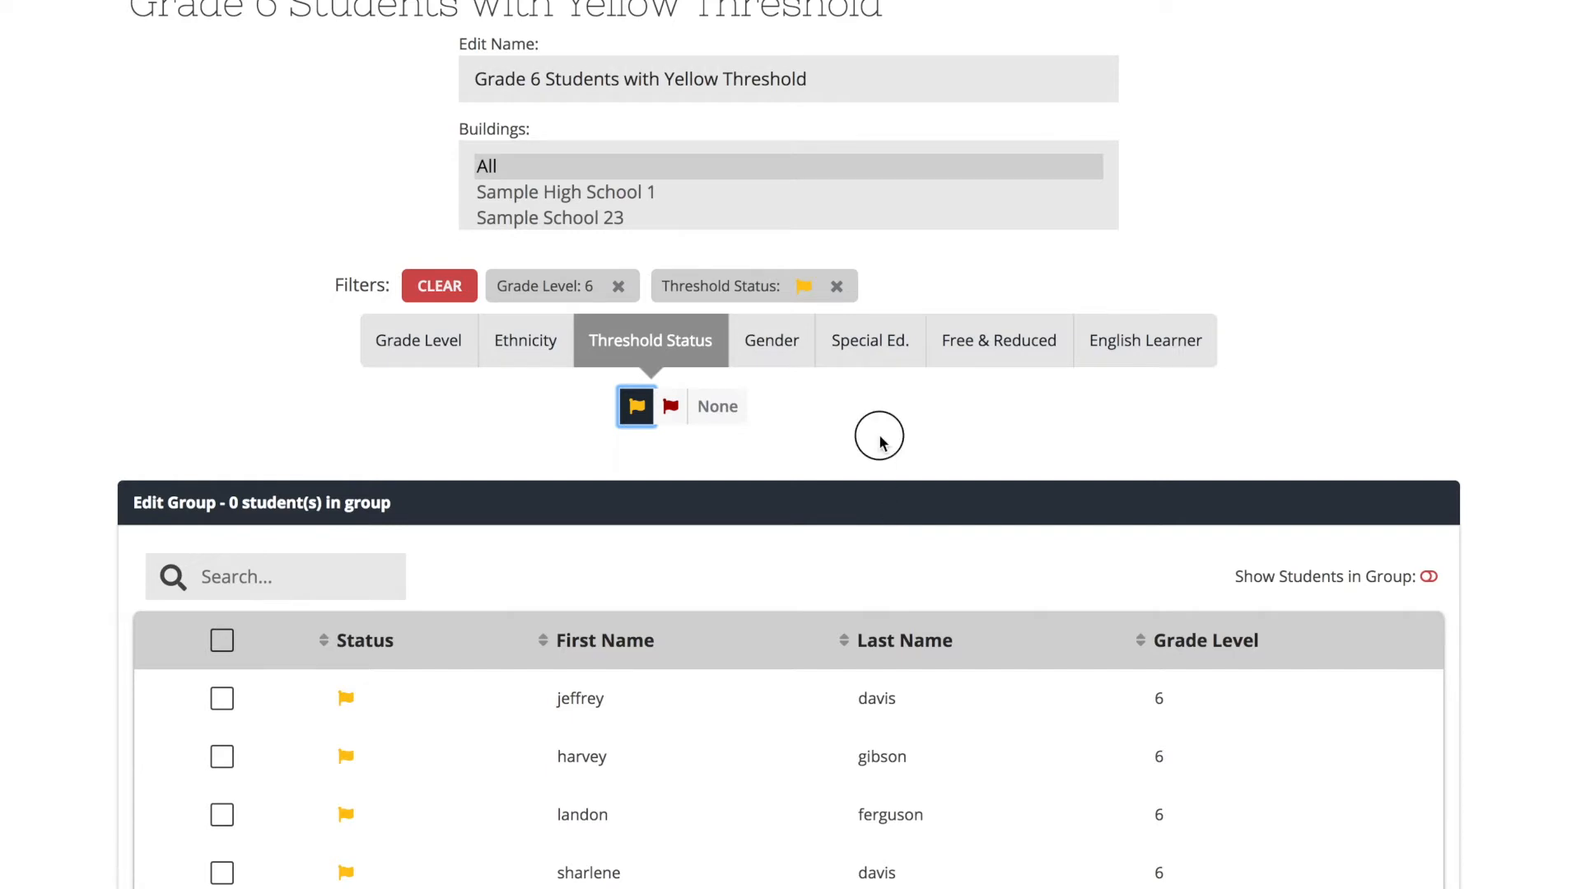
Narrow the student list further to gender M
{"action": "mouse_move", "coordinate": [803, 368]}
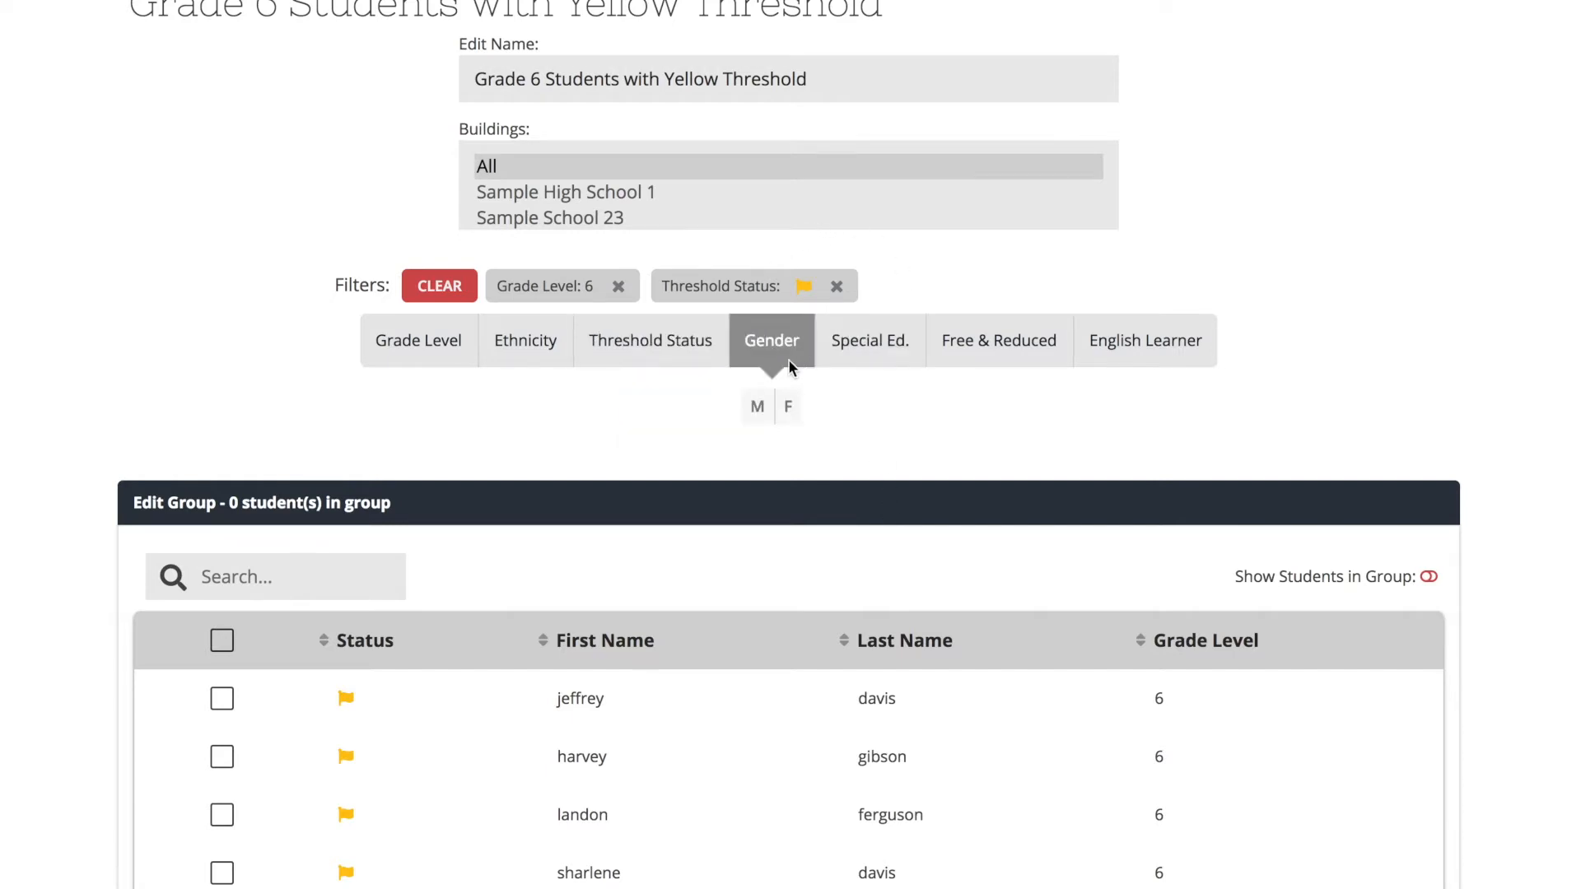
{"action": "mouse_move", "coordinate": [861, 343]}
{"action": "mouse_move", "coordinate": [958, 344]}
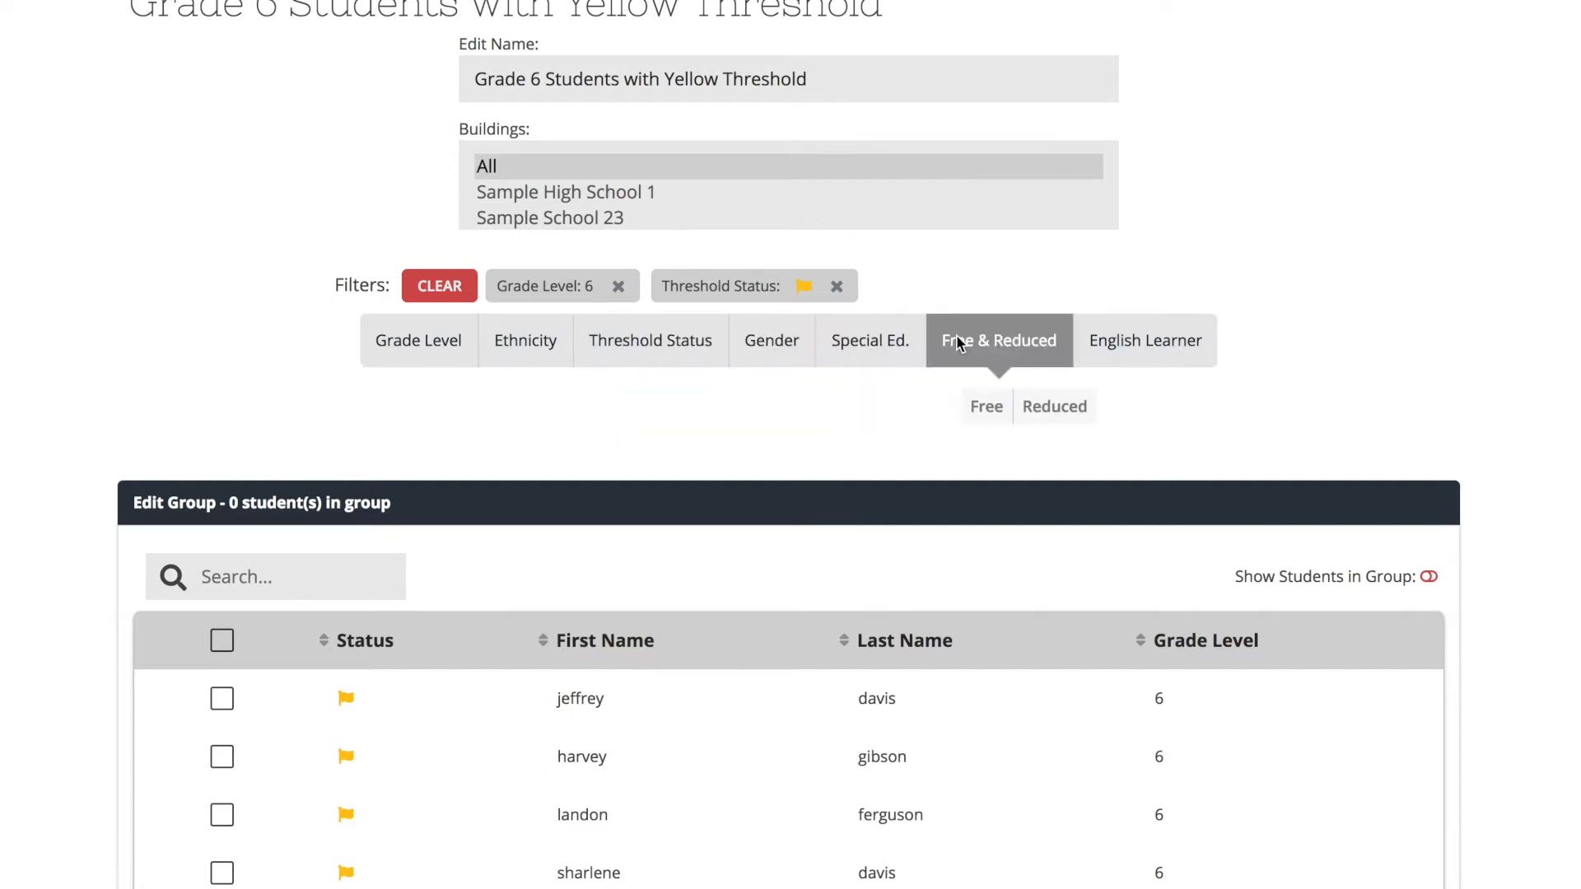
{"action": "mouse_move", "coordinate": [1185, 336]}
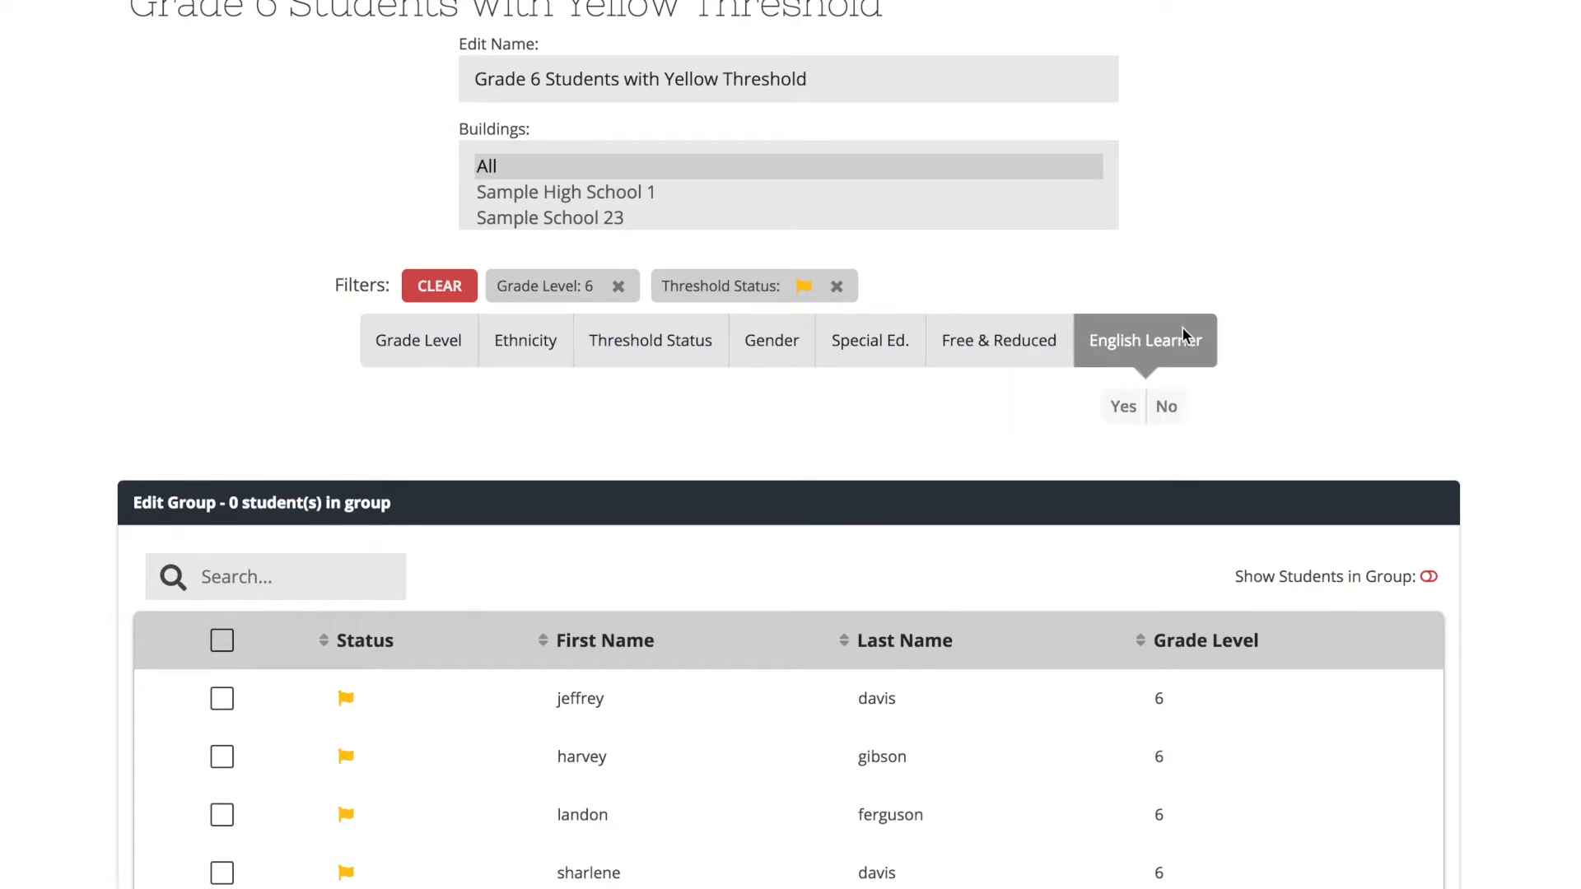
{"action": "mouse_move", "coordinate": [795, 341]}
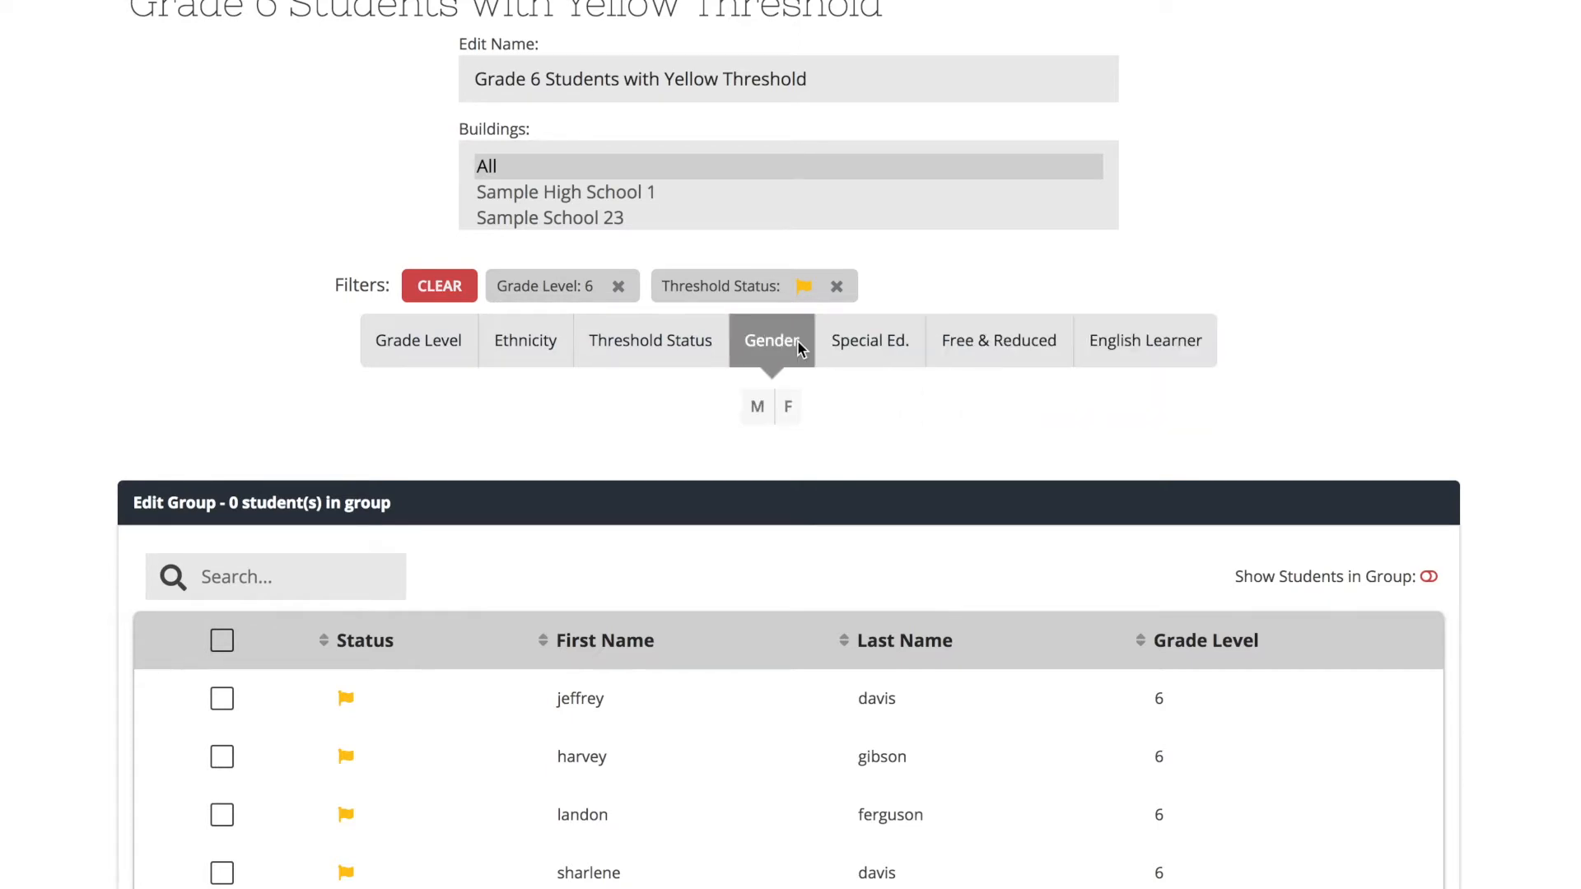
{"action": "left_click", "coordinate": [756, 406]}
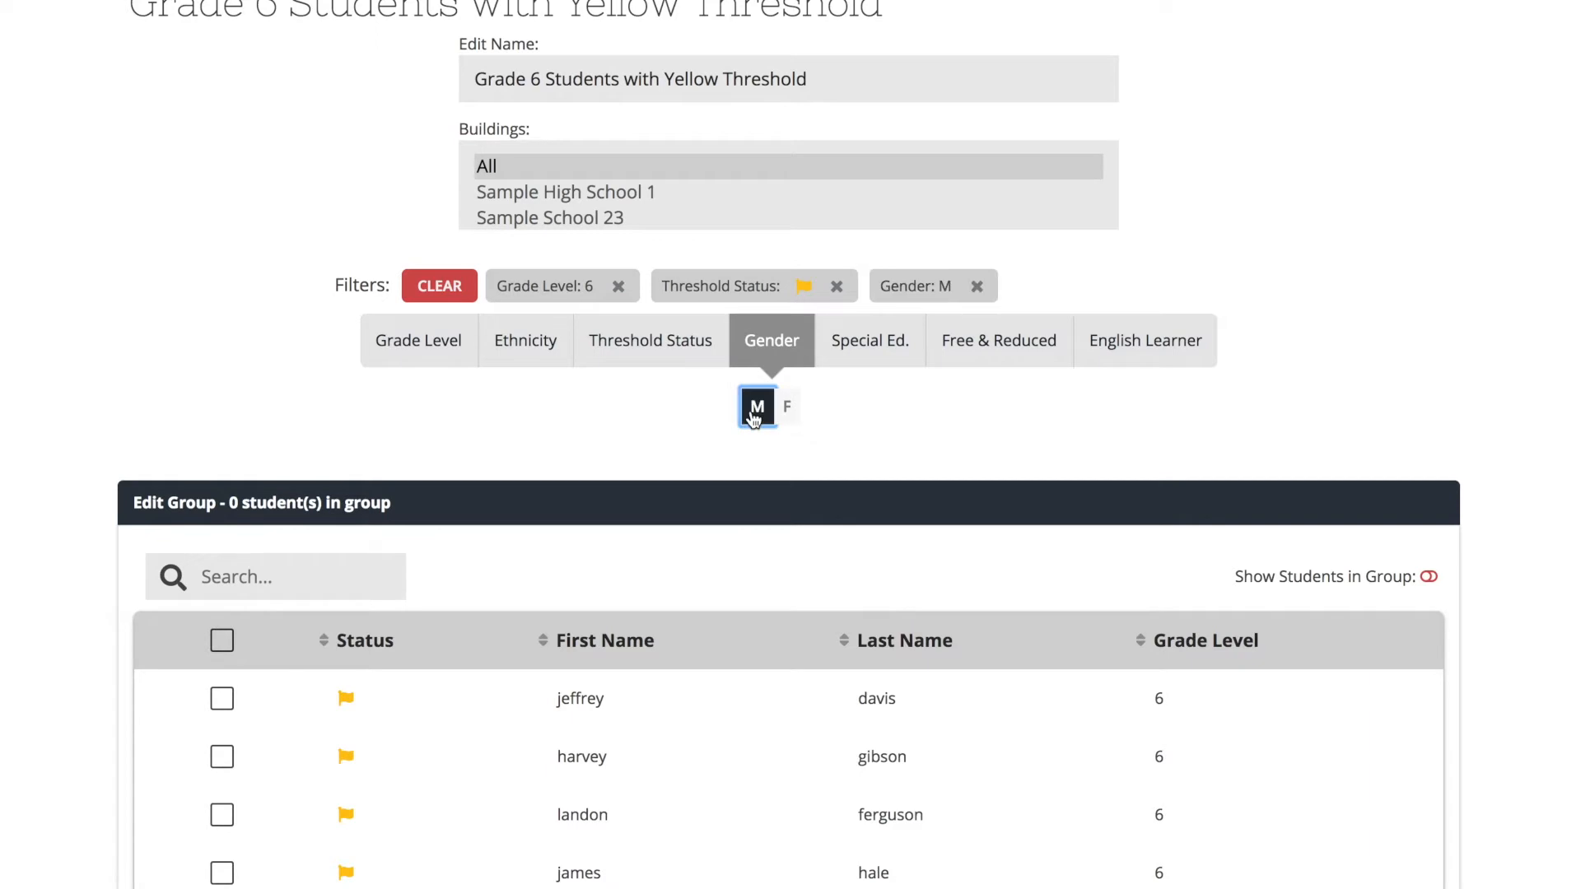
Add all of the filtered students to the group
{"action": "scroll", "coordinate": [858, 484], "scroll_direction": "down", "scroll_amount": 2}
{"action": "scroll", "coordinate": [858, 484], "scroll_direction": "down", "scroll_amount": 1}
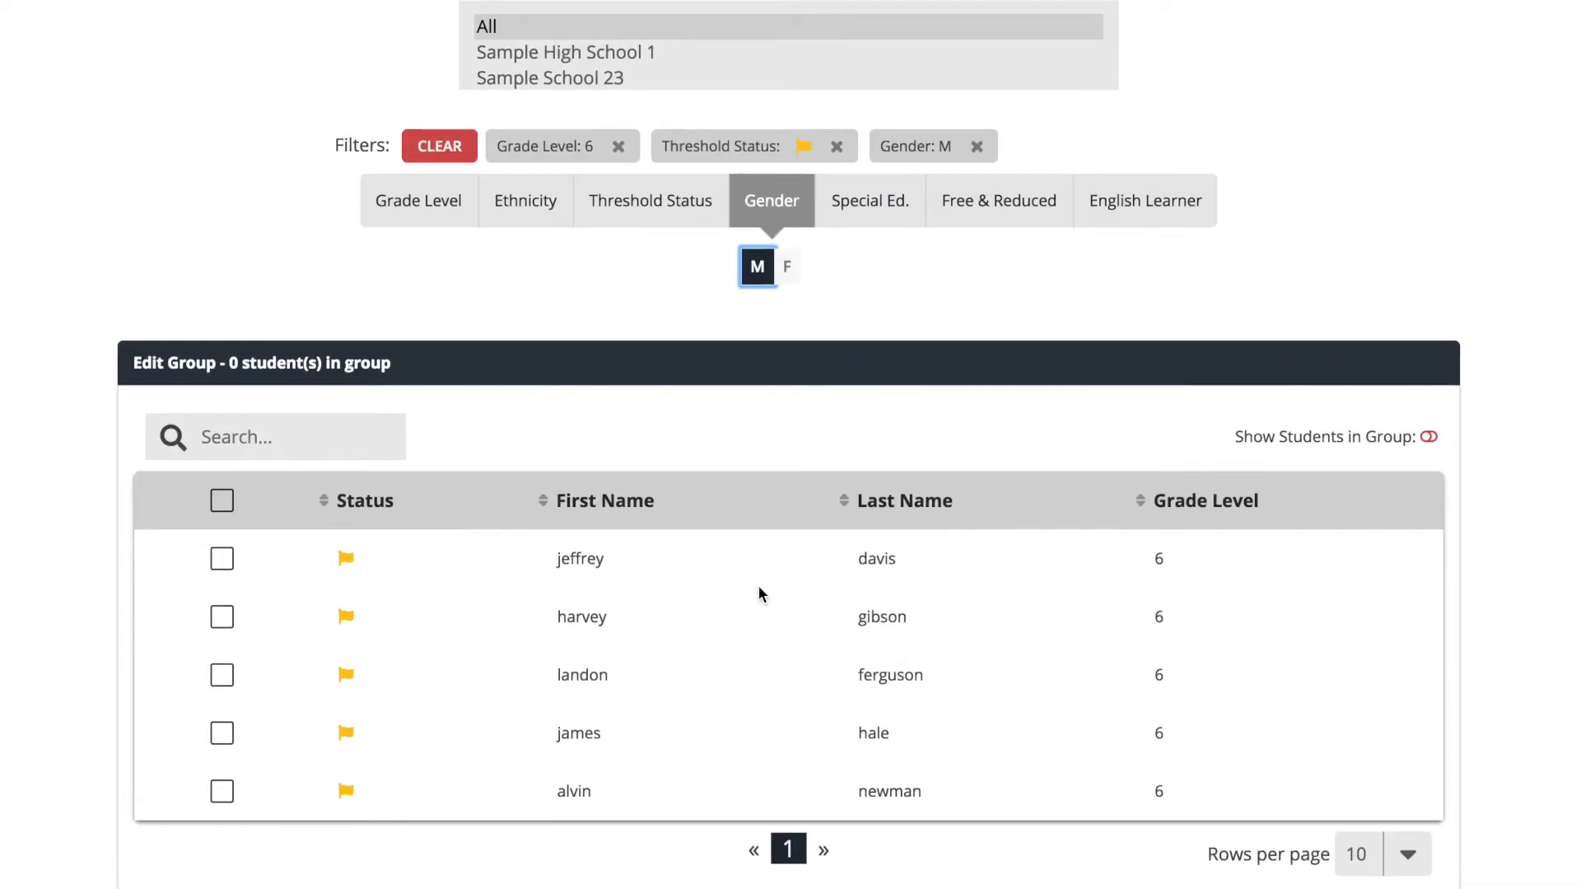
{"action": "left_click", "coordinate": [222, 501]}
{"action": "left_click", "coordinate": [1417, 452]}
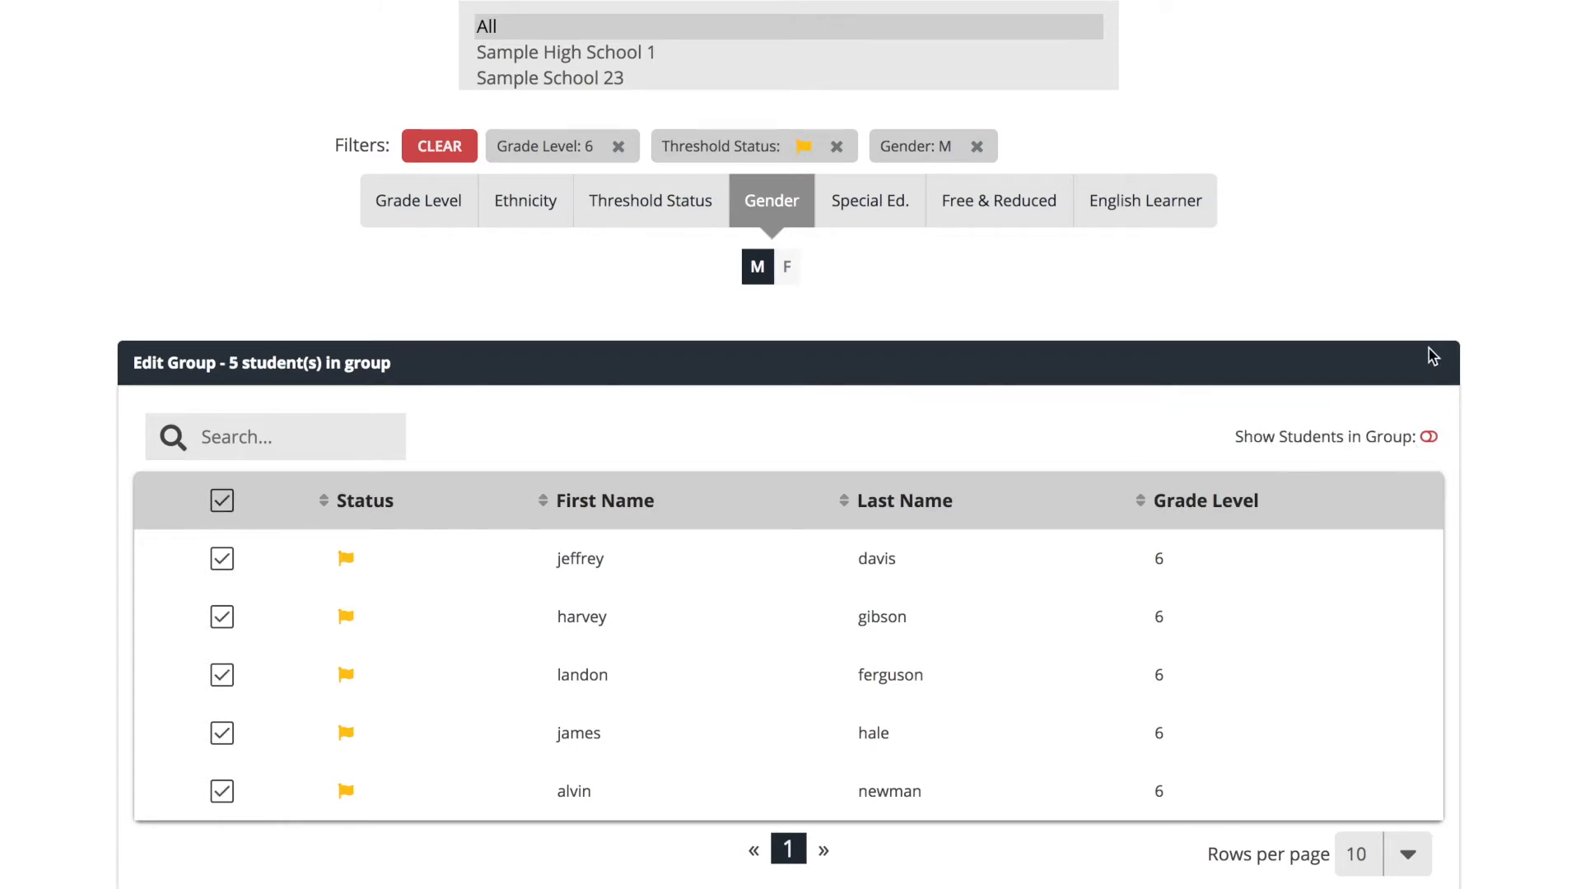
{"action": "scroll", "coordinate": [1298, 320], "scroll_direction": "up", "scroll_amount": 5}
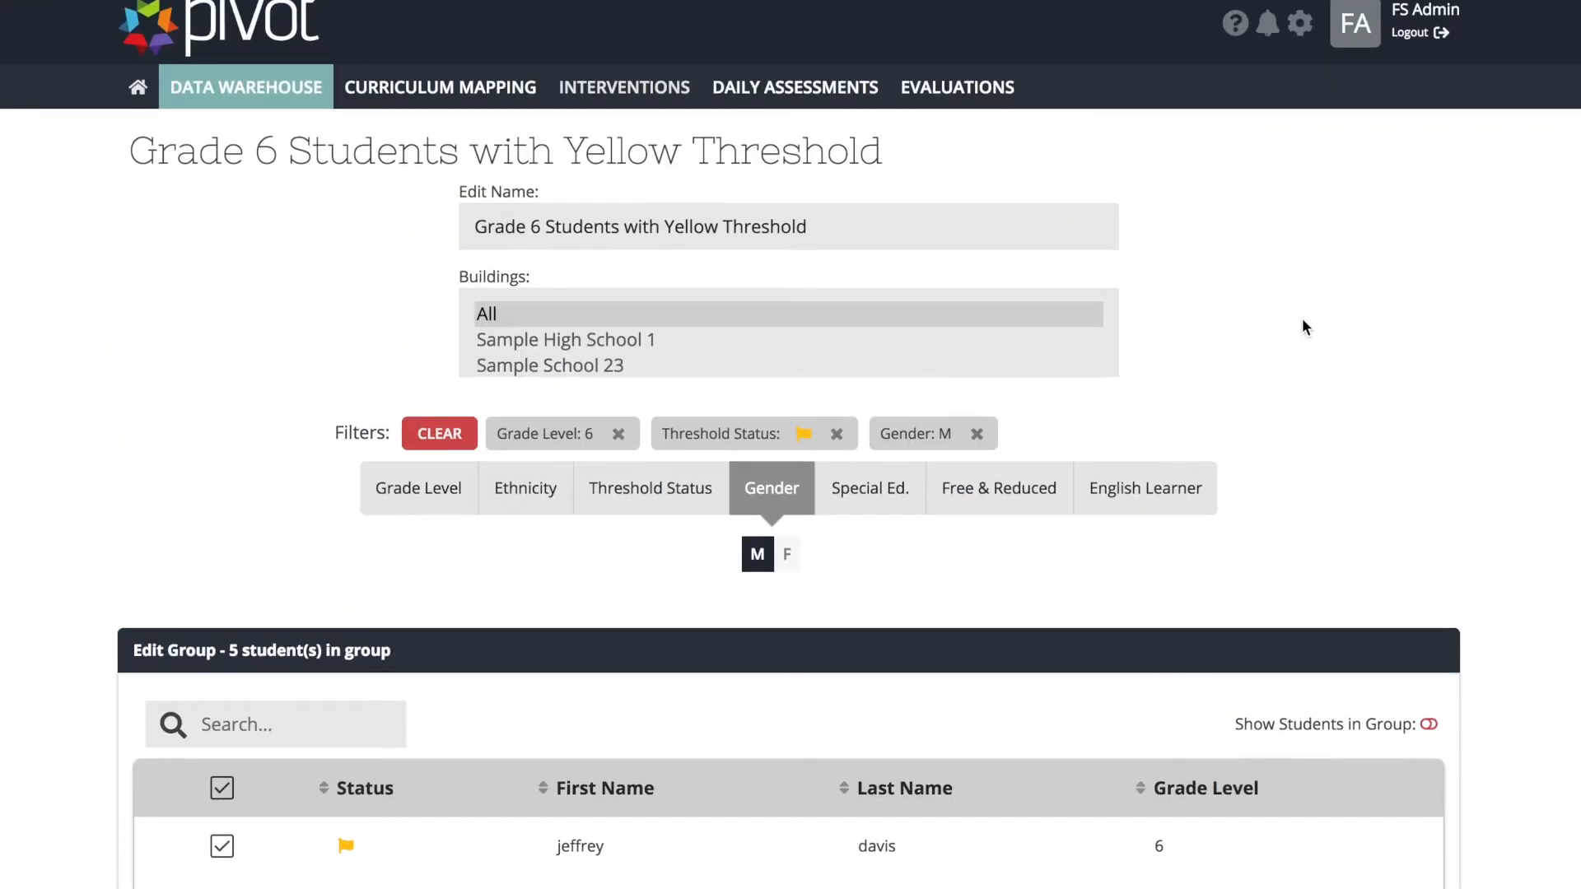
Reopen the new group for editing, rename it "Grade 6 Students with Yellow Threshold (Males)" and return to the list of student groups
{"action": "mouse_move", "coordinate": [247, 88]}
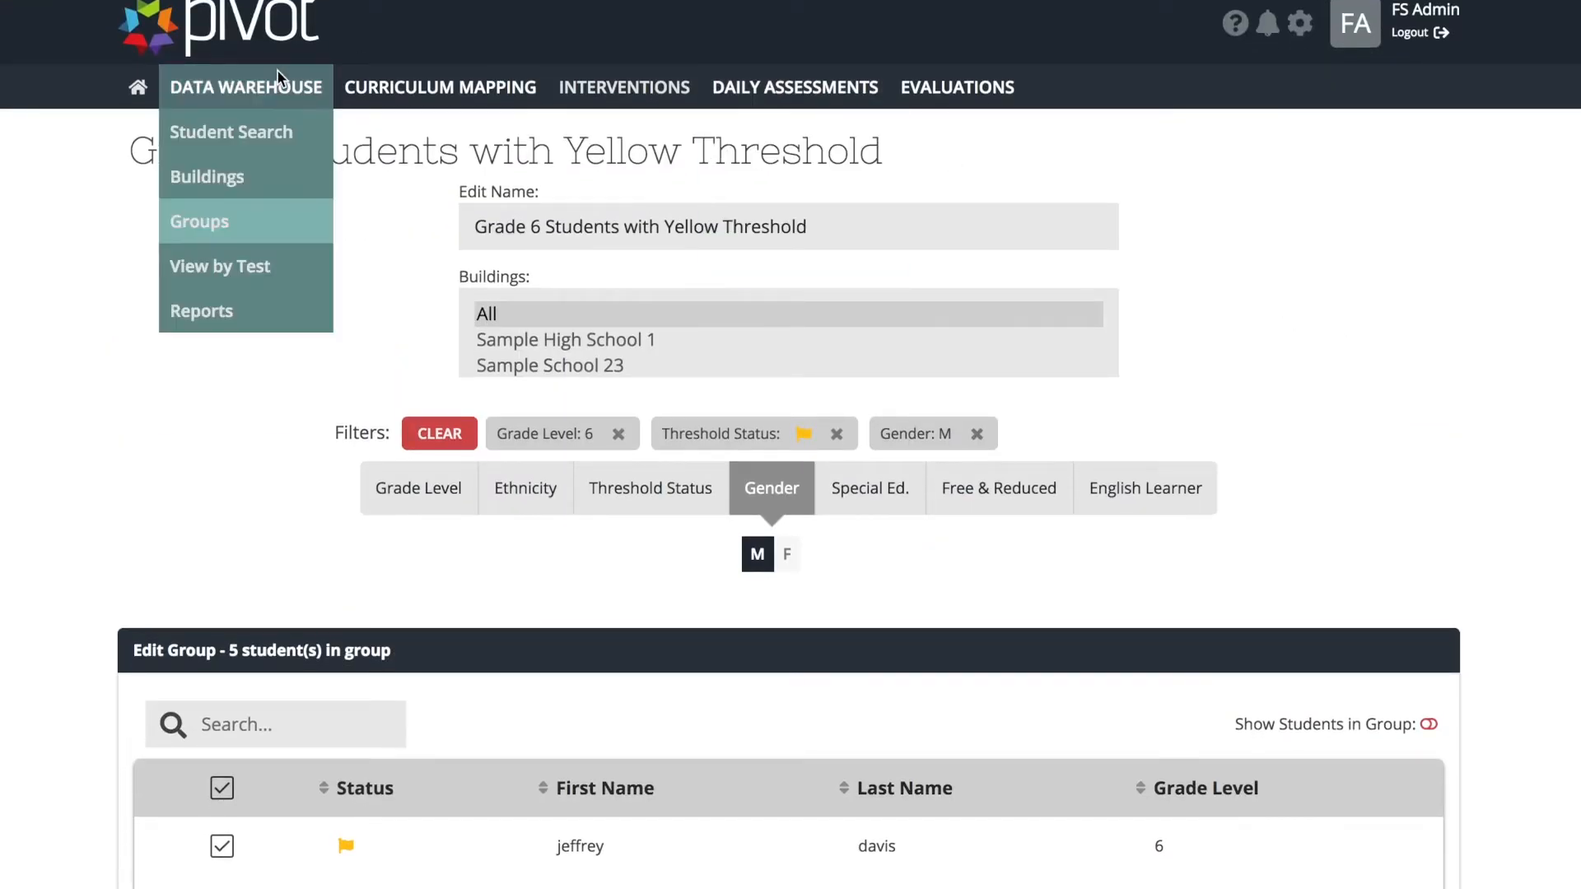
{"action": "left_click", "coordinate": [236, 218]}
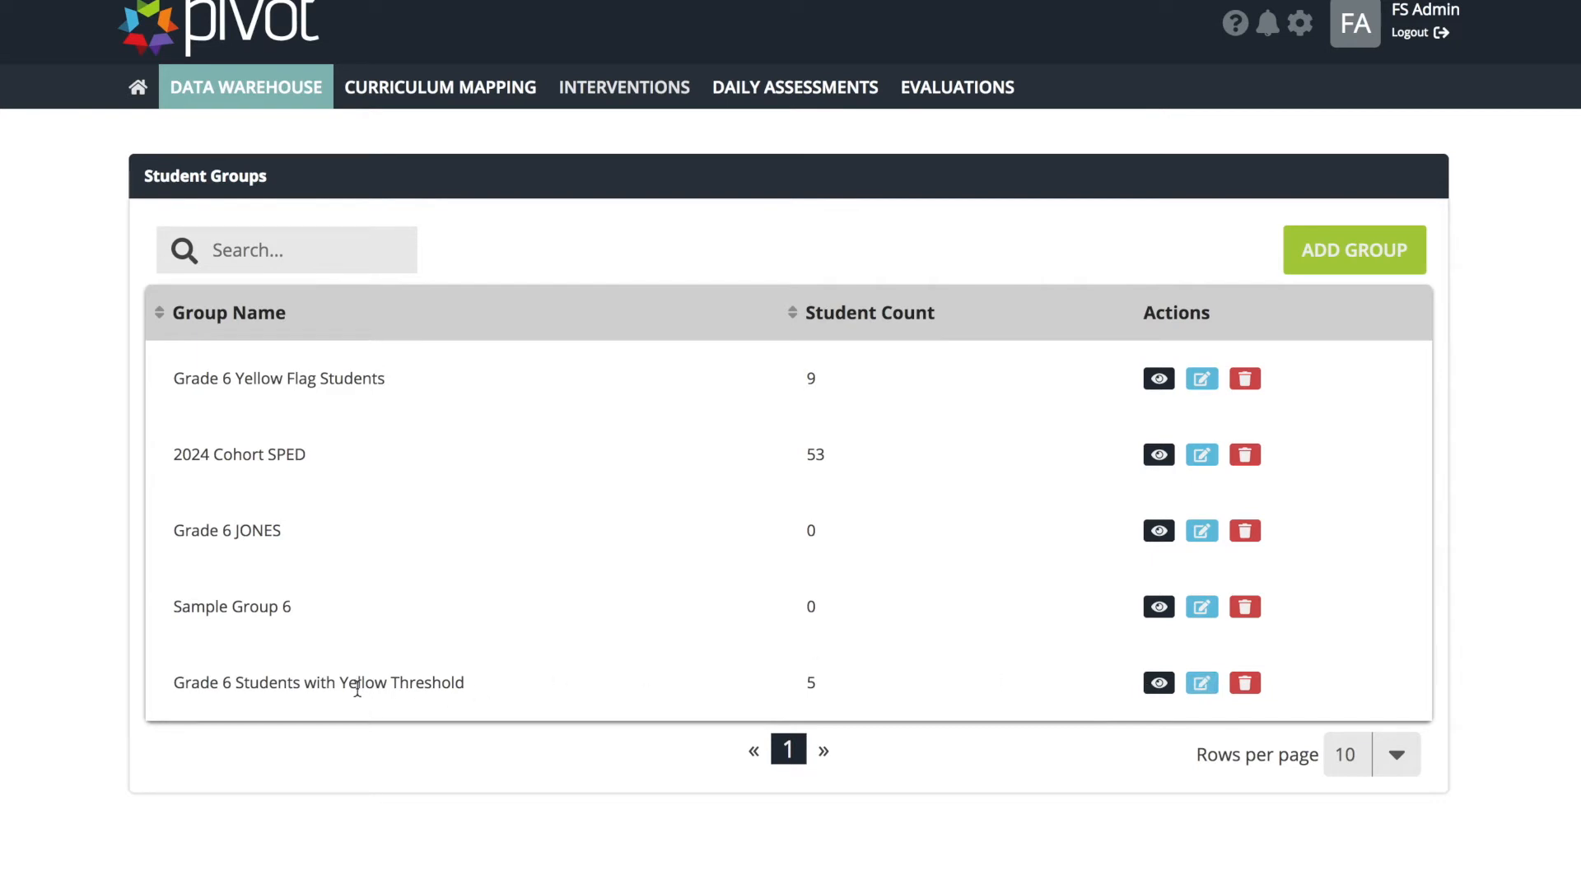
{"action": "left_click", "coordinate": [1203, 685]}
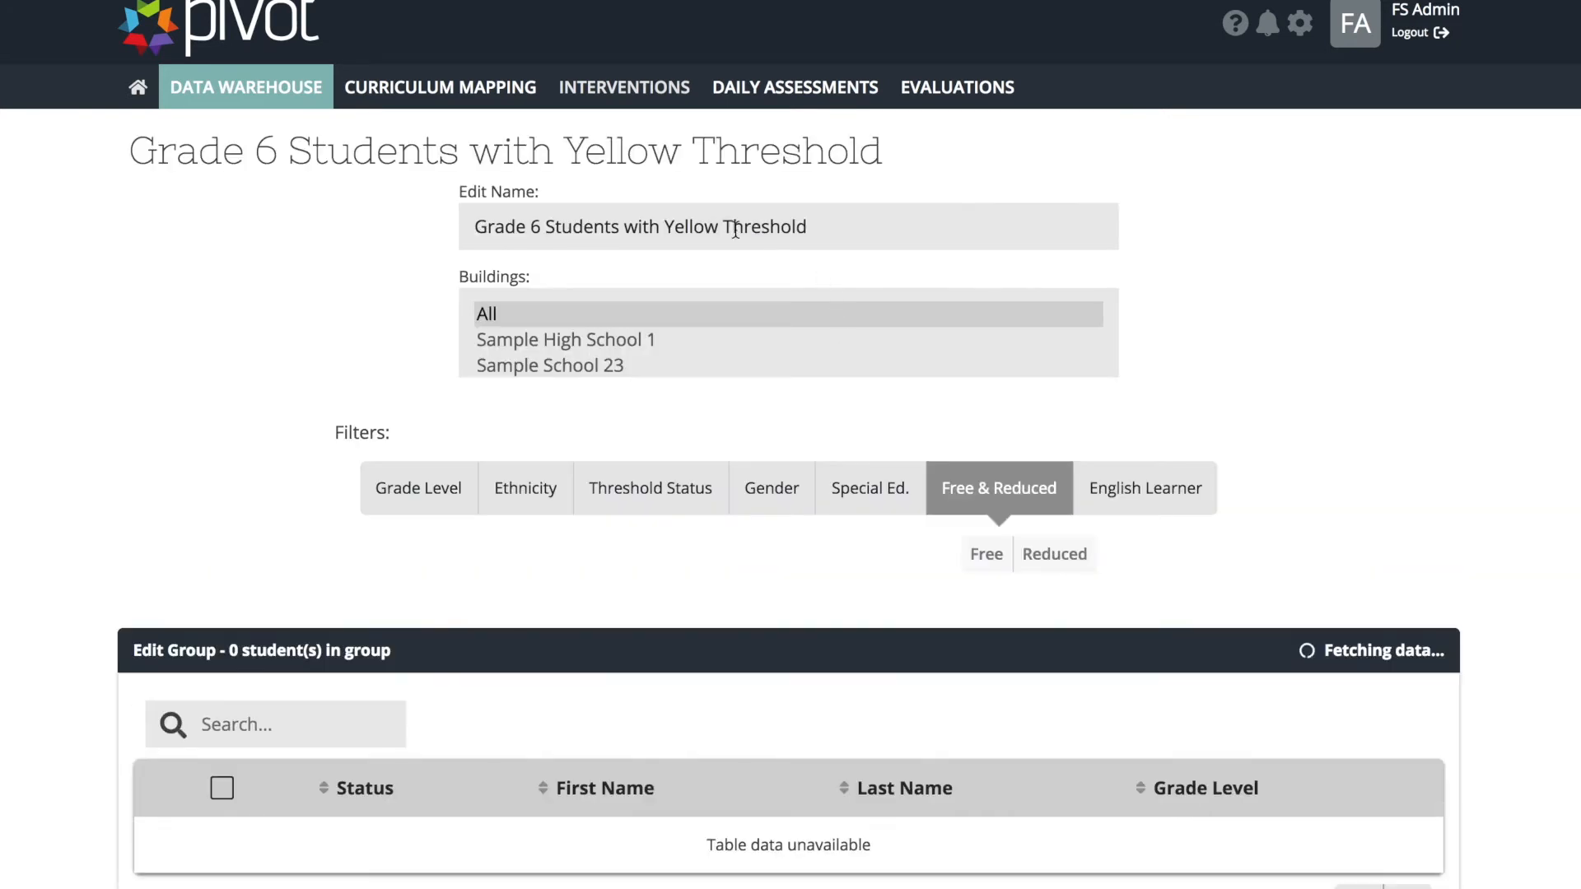
{"action": "left_click", "coordinate": [835, 230]}
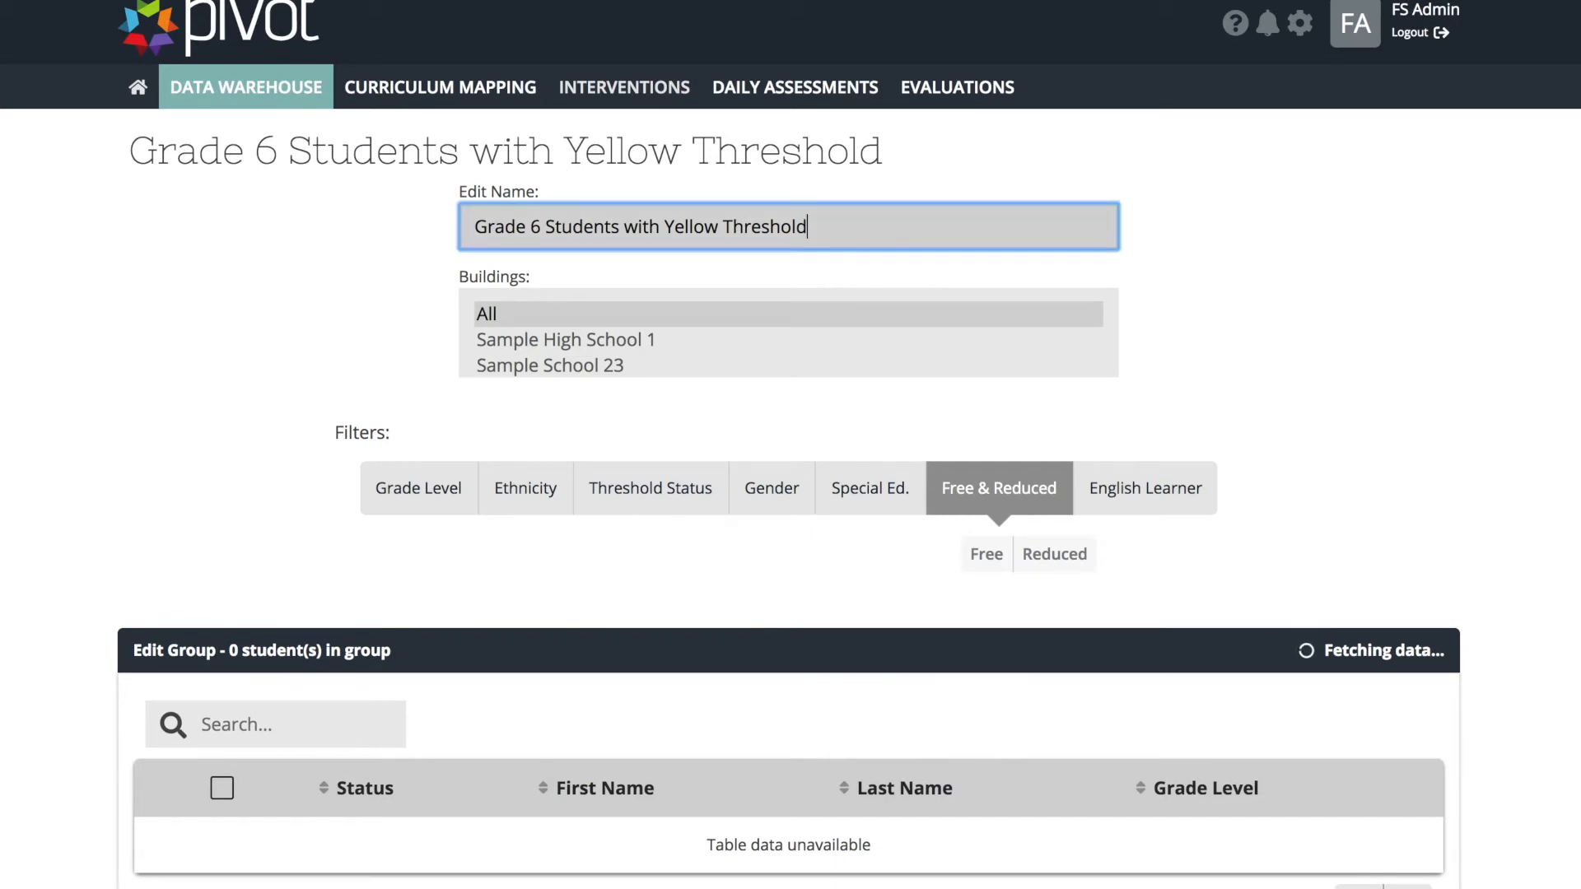
{"action": "type", "text": "(Males)"}
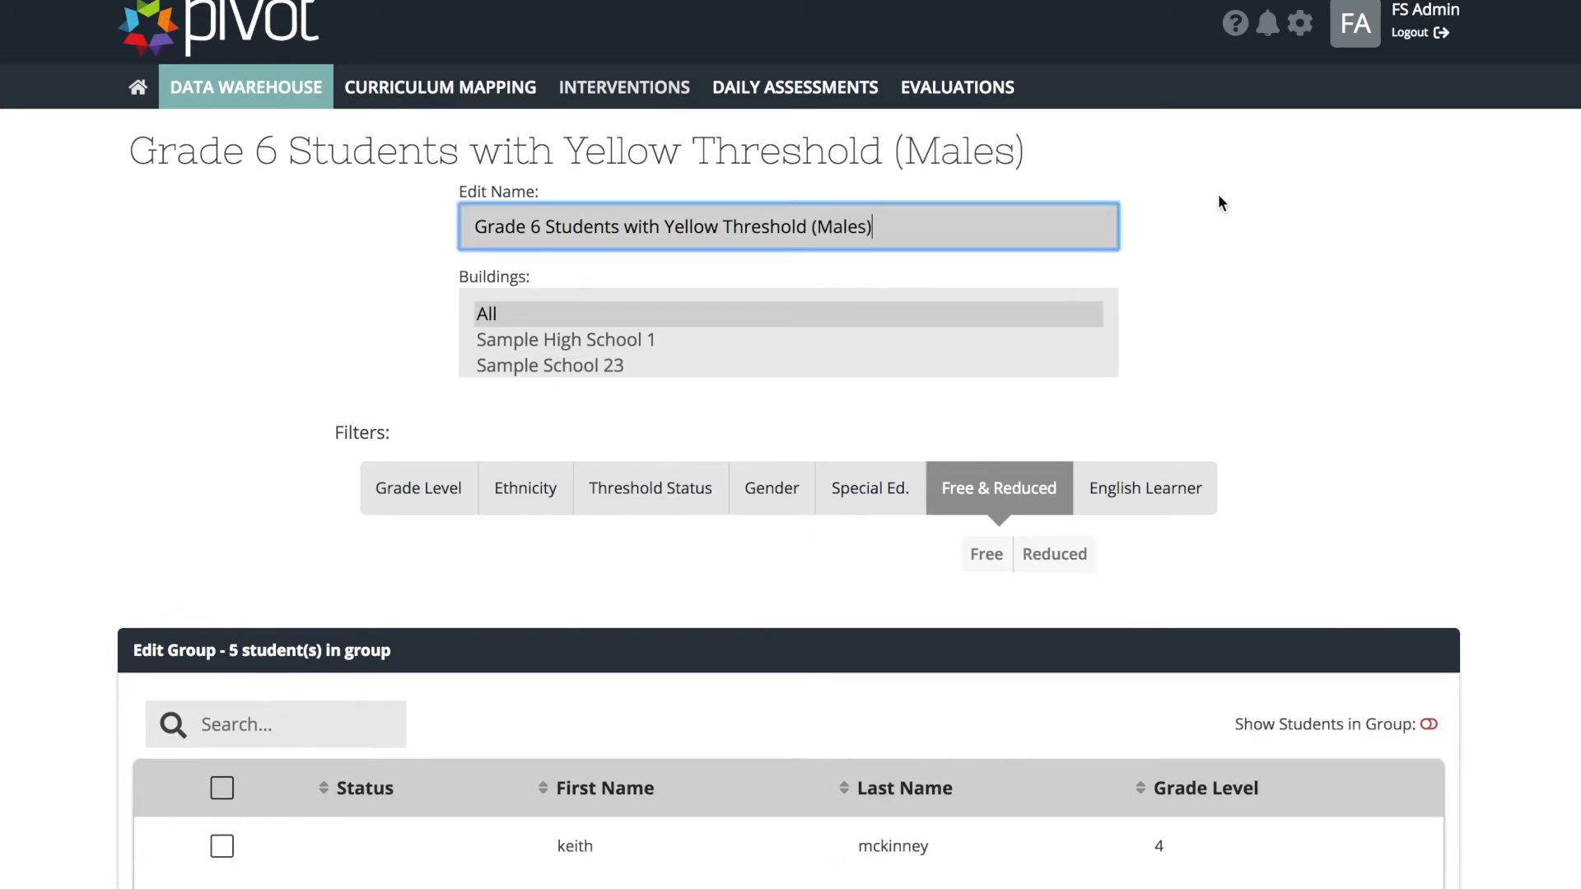
{"action": "scroll", "coordinate": [1382, 381], "scroll_direction": "down", "scroll_amount": 7}
{"action": "scroll", "coordinate": [1417, 397], "scroll_direction": "up", "scroll_amount": 3}
{"action": "scroll", "coordinate": [1416, 397], "scroll_direction": "up", "scroll_amount": 5}
{"action": "mouse_move", "coordinate": [274, 88]}
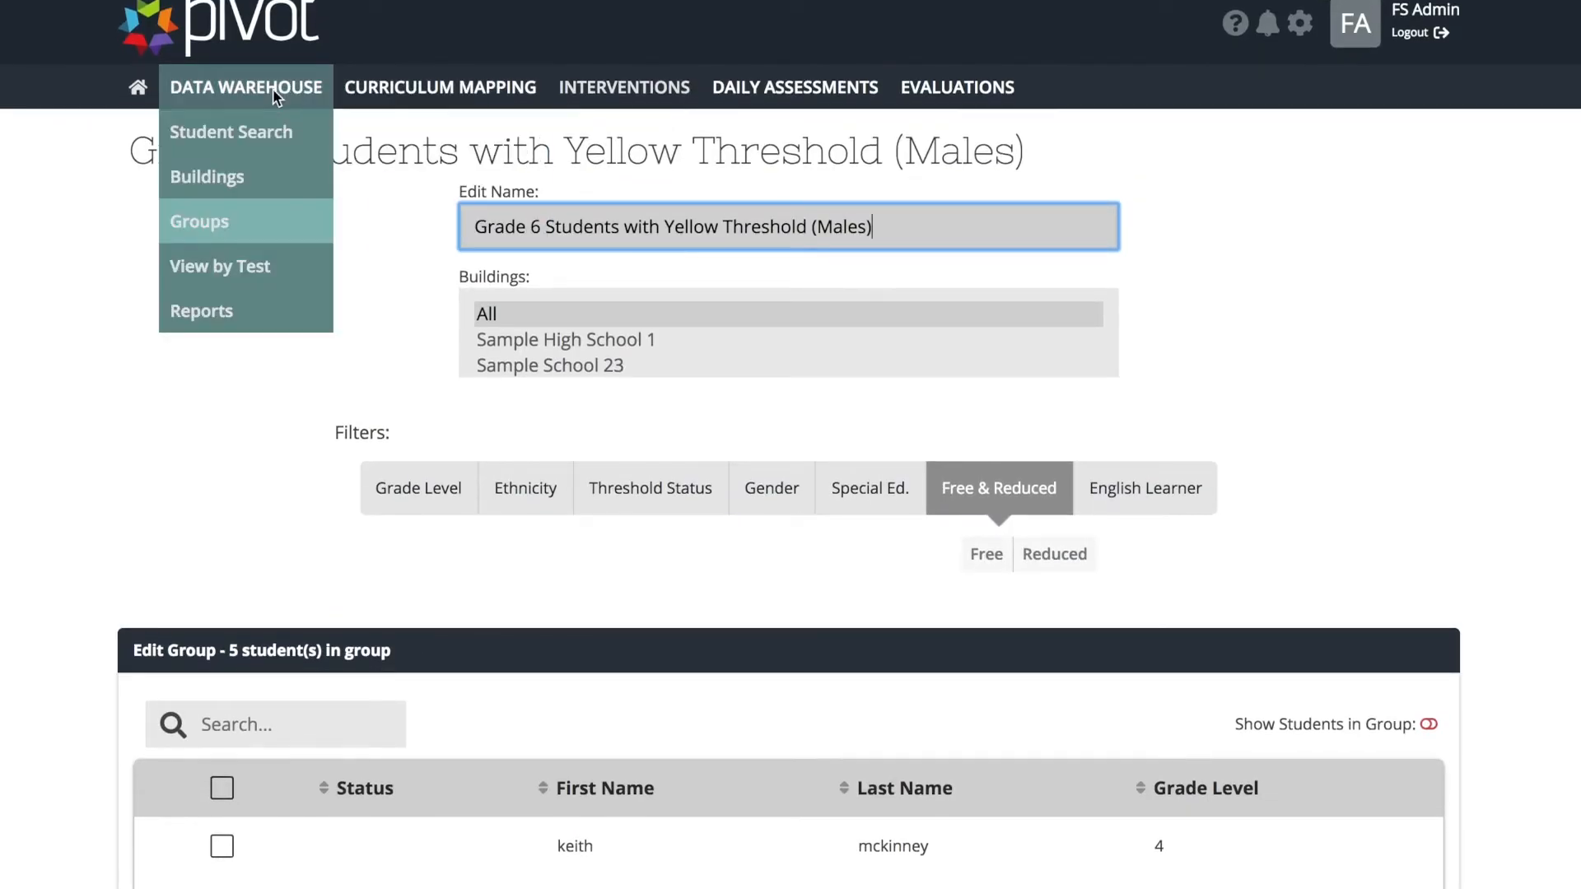
{"action": "left_click", "coordinate": [238, 223]}
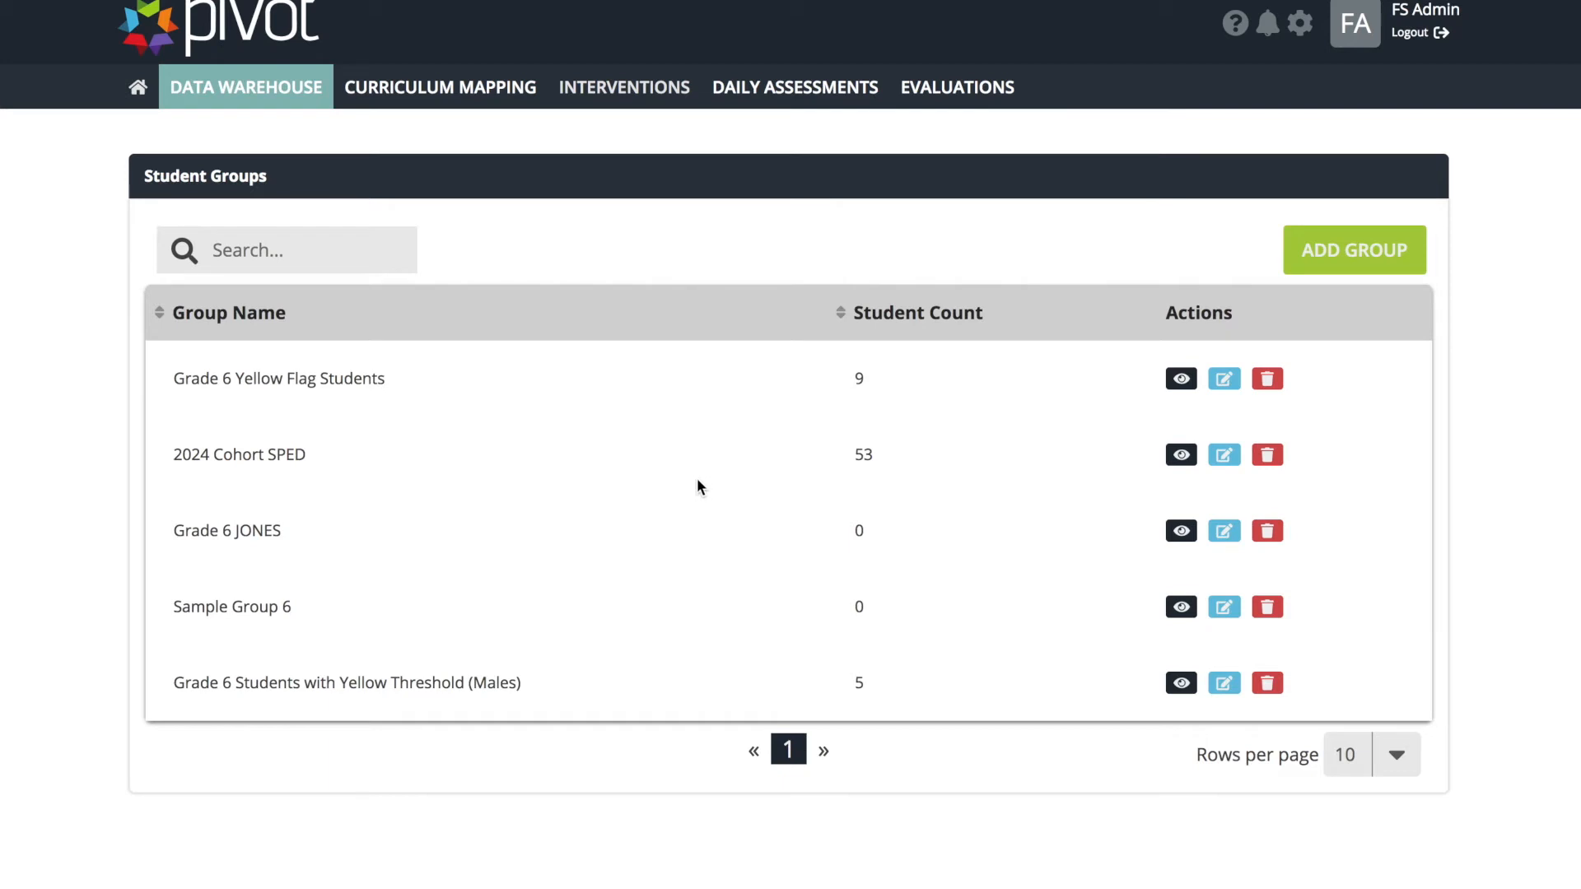
Open the daily assessment reports and choose the Student Benchmark Results (INSPECT only) report
{"action": "mouse_move", "coordinate": [784, 89]}
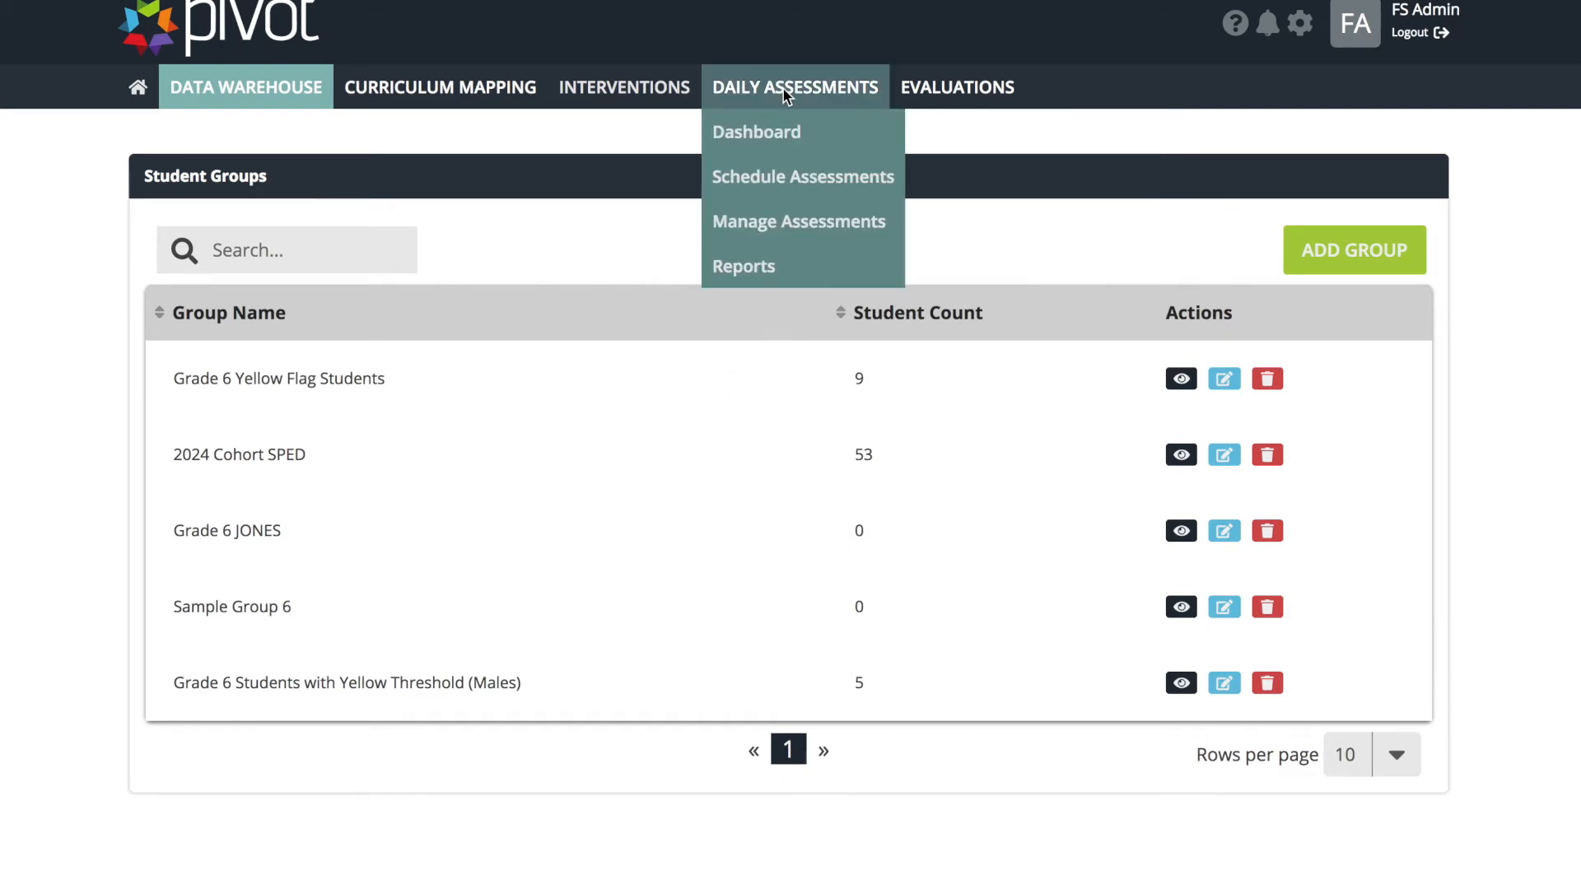
{"action": "left_click", "coordinate": [747, 271]}
{"action": "left_click", "coordinate": [805, 214]}
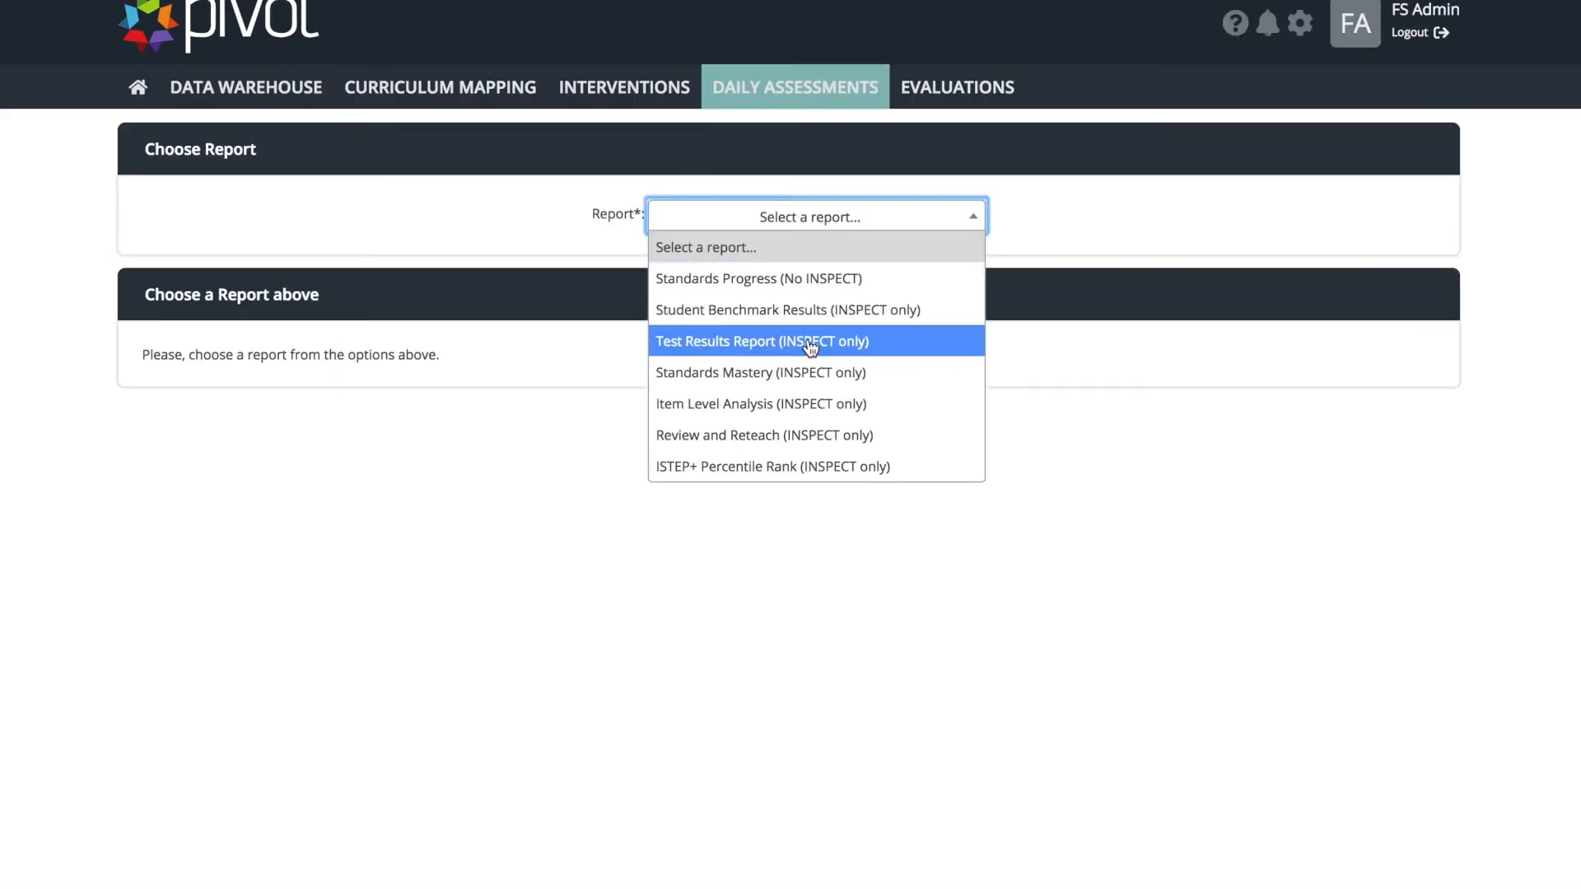
{"action": "left_click", "coordinate": [812, 311]}
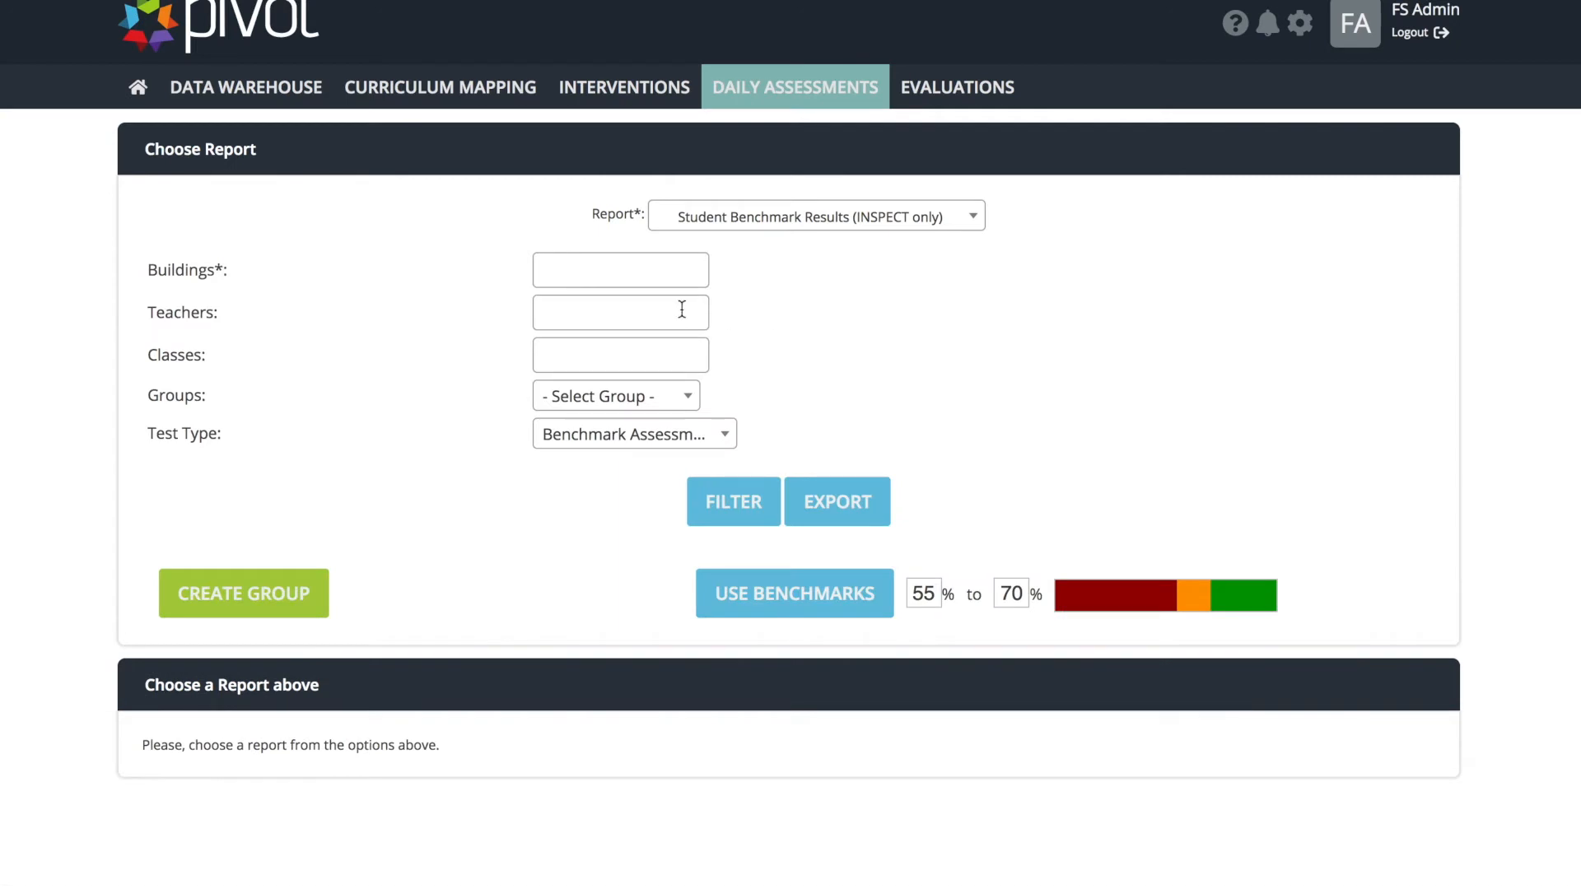
Run the benchmark report for the group "Grade 6 Students with Yellow Threshold (Males)" and review its results
{"action": "left_click", "coordinate": [553, 397]}
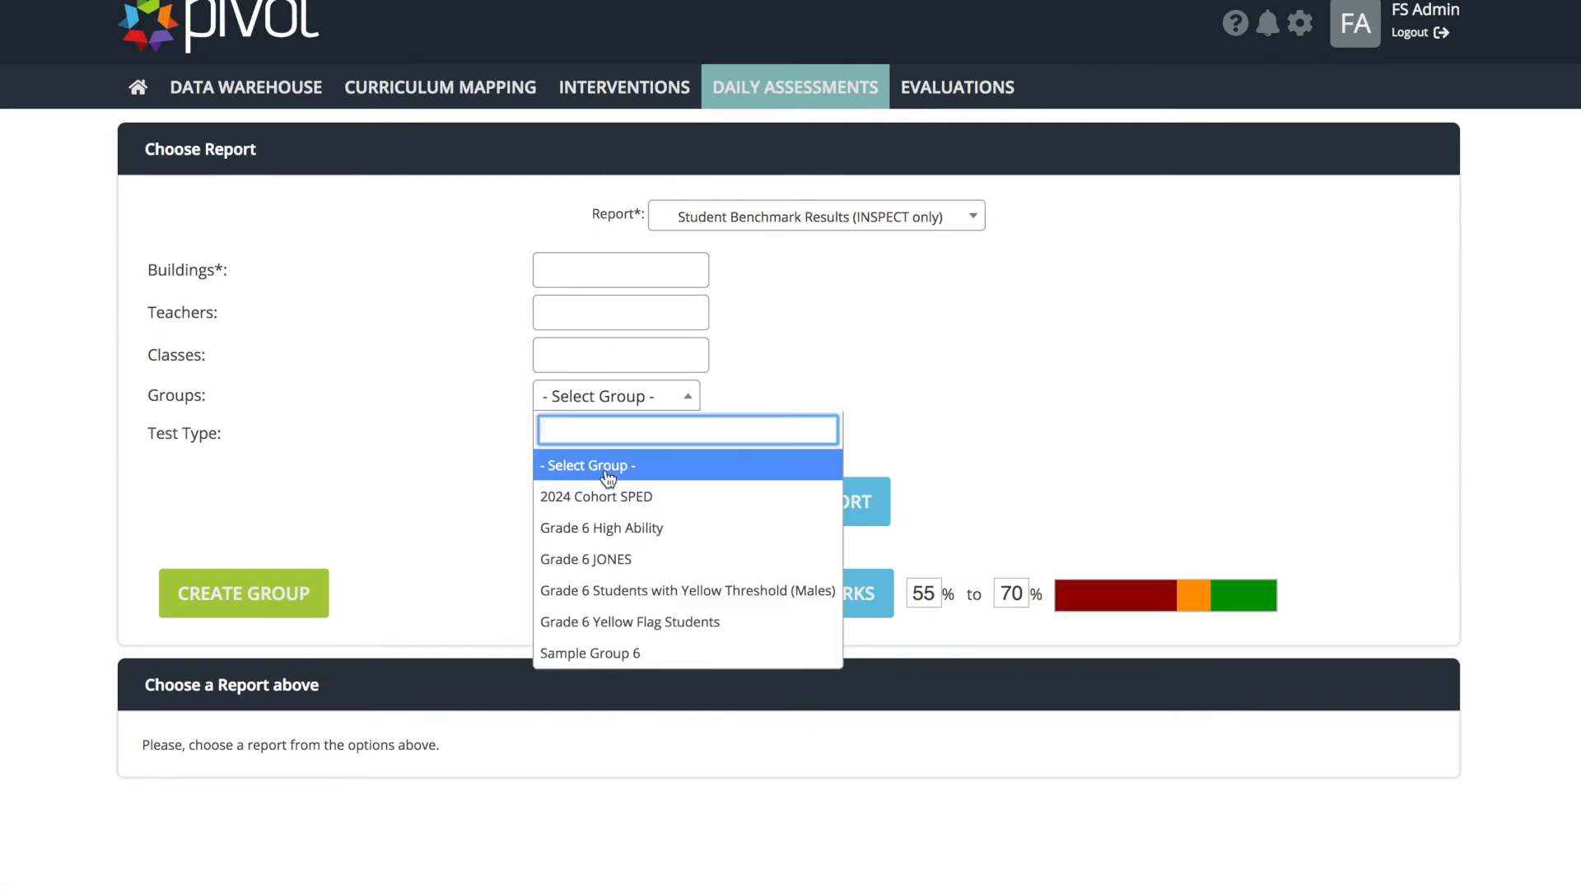
{"action": "left_click", "coordinate": [755, 599]}
{"action": "left_click", "coordinate": [731, 500]}
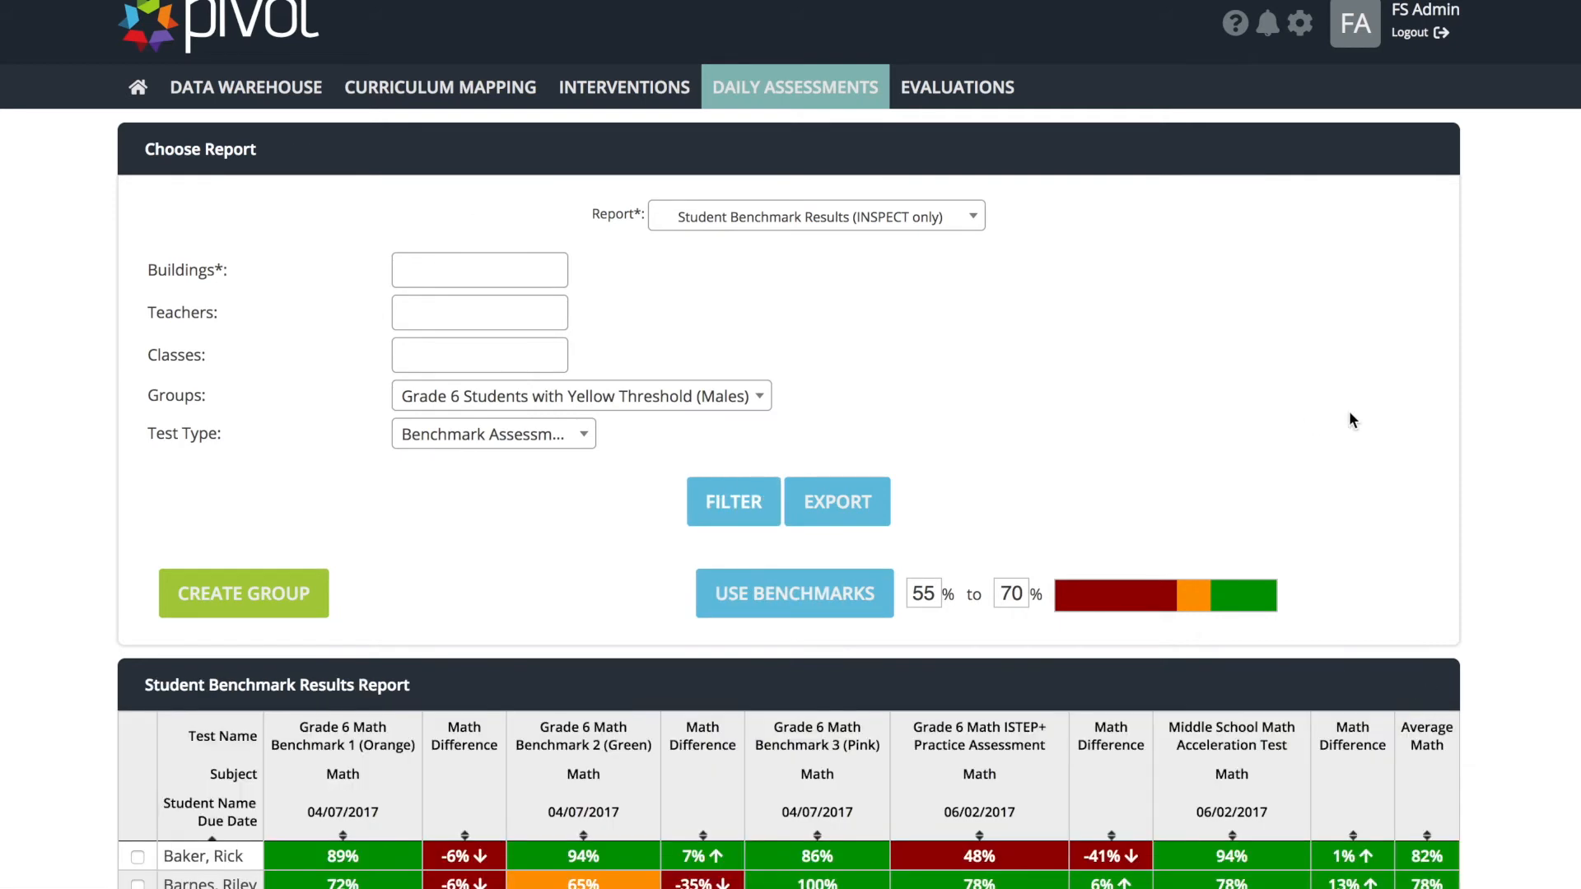
{"action": "scroll", "coordinate": [1348, 420], "scroll_direction": "down", "scroll_amount": 1}
{"action": "scroll", "coordinate": [1263, 391], "scroll_direction": "up", "scroll_amount": 1}
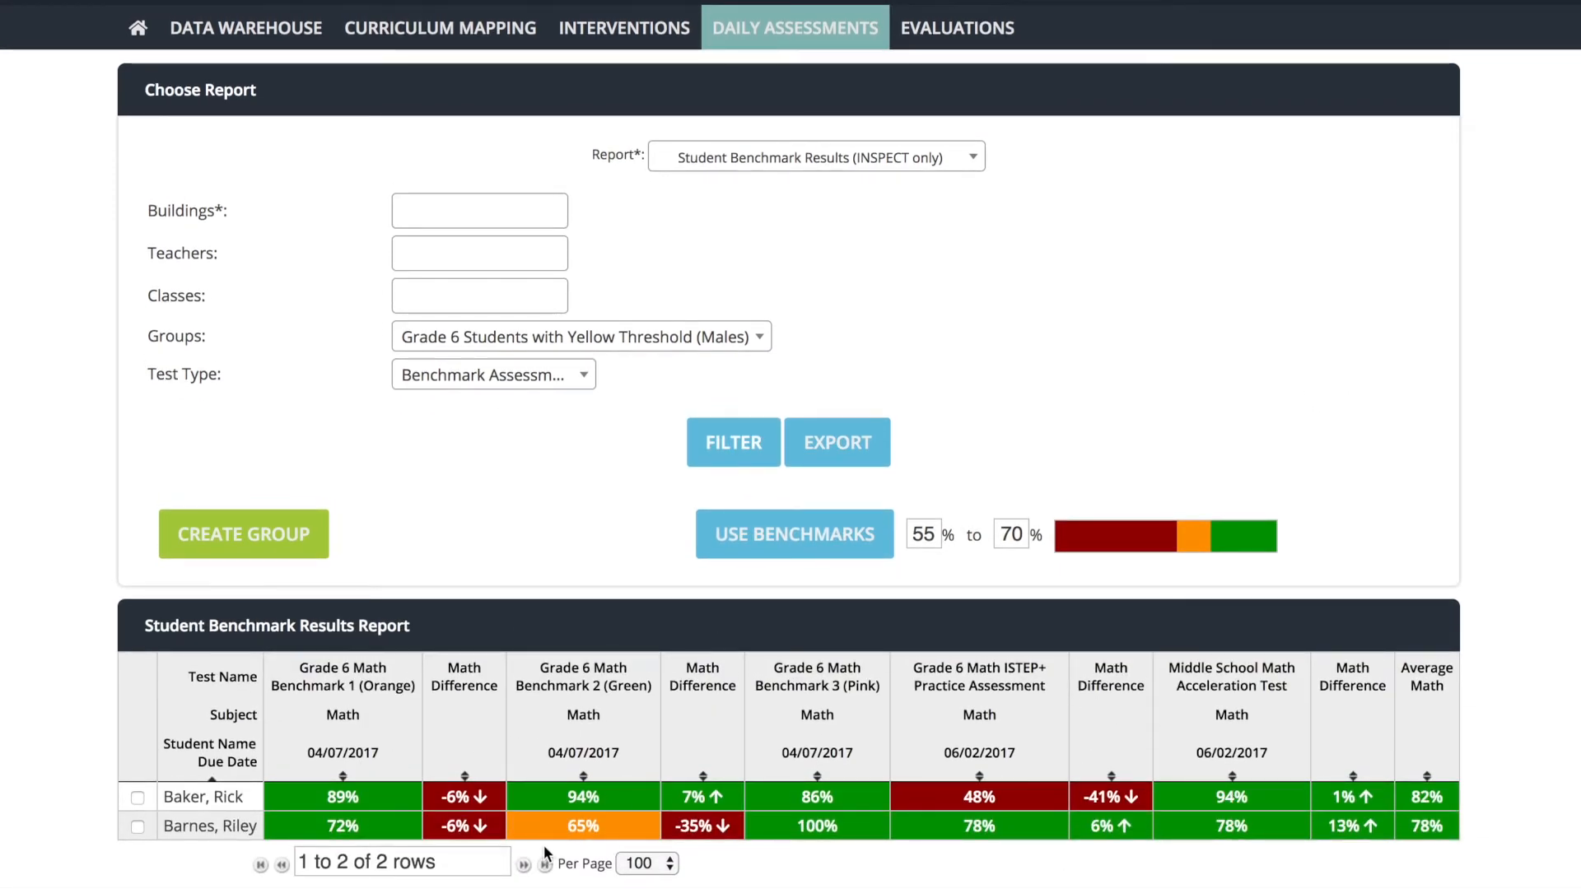
{"action": "scroll", "coordinate": [448, 721], "scroll_direction": "up", "scroll_amount": 1}
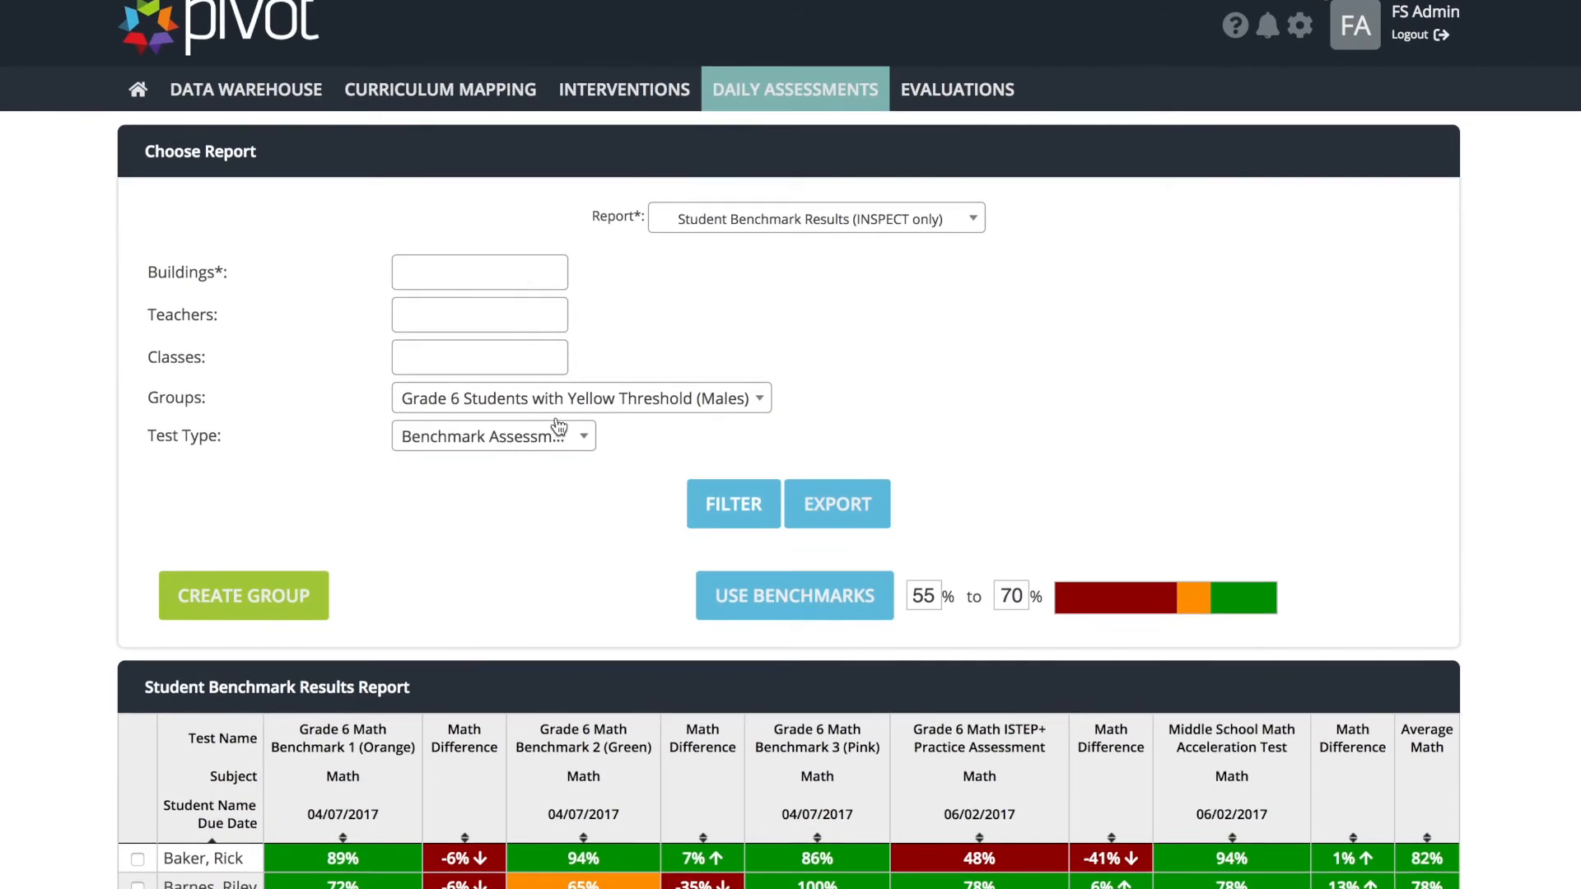
Open the data warehouse's view by test and search the ISTEP results for year 16_SPRING and grade 4
{"action": "mouse_move", "coordinate": [297, 97]}
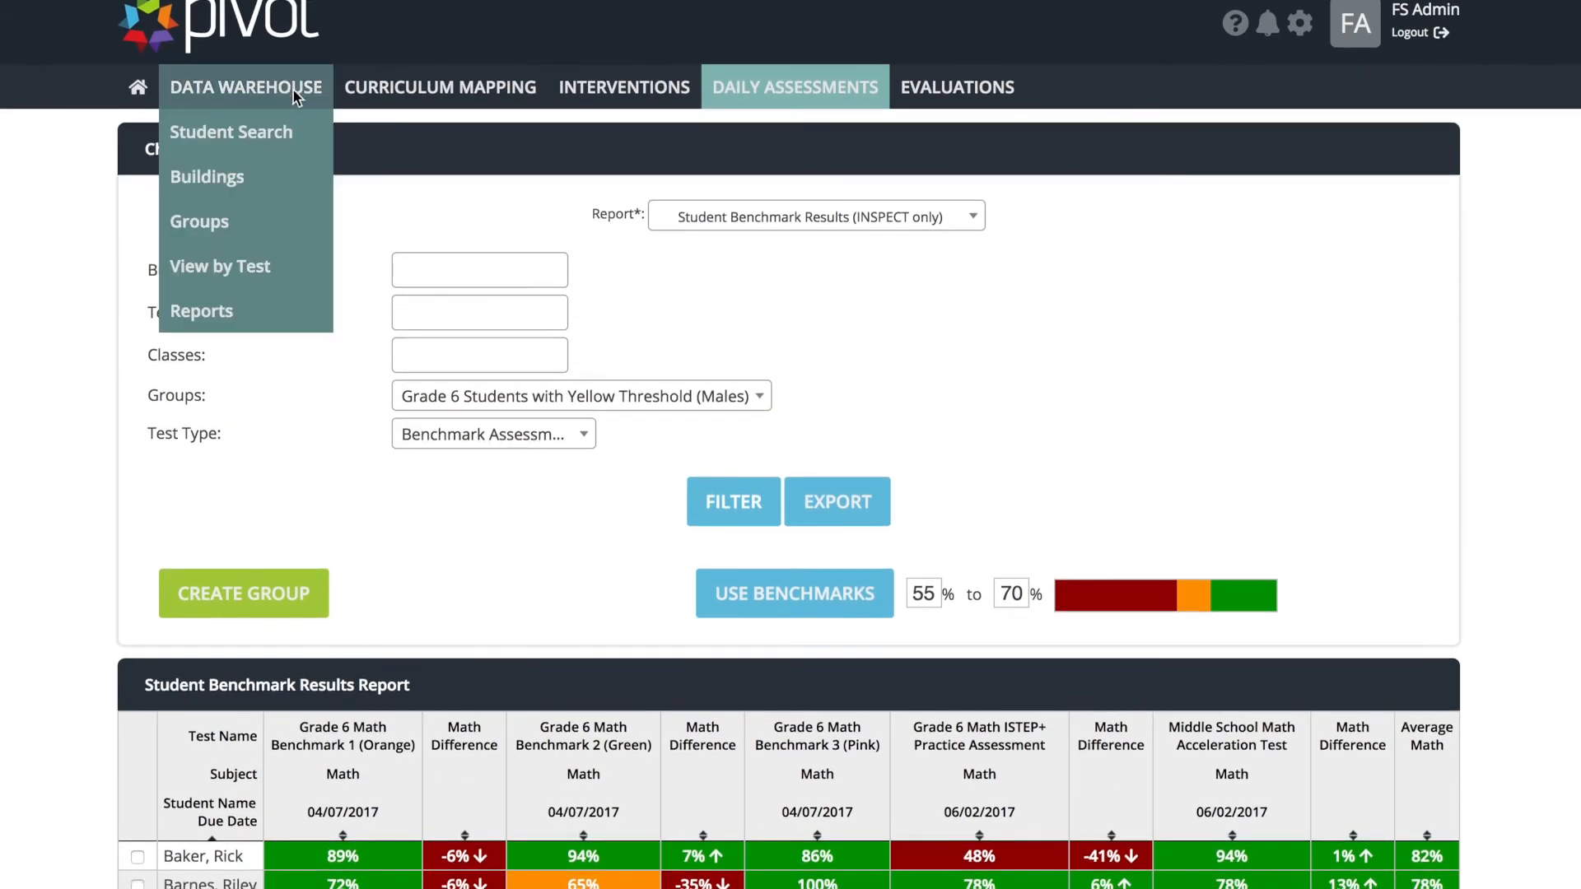
{"action": "left_click", "coordinate": [270, 280]}
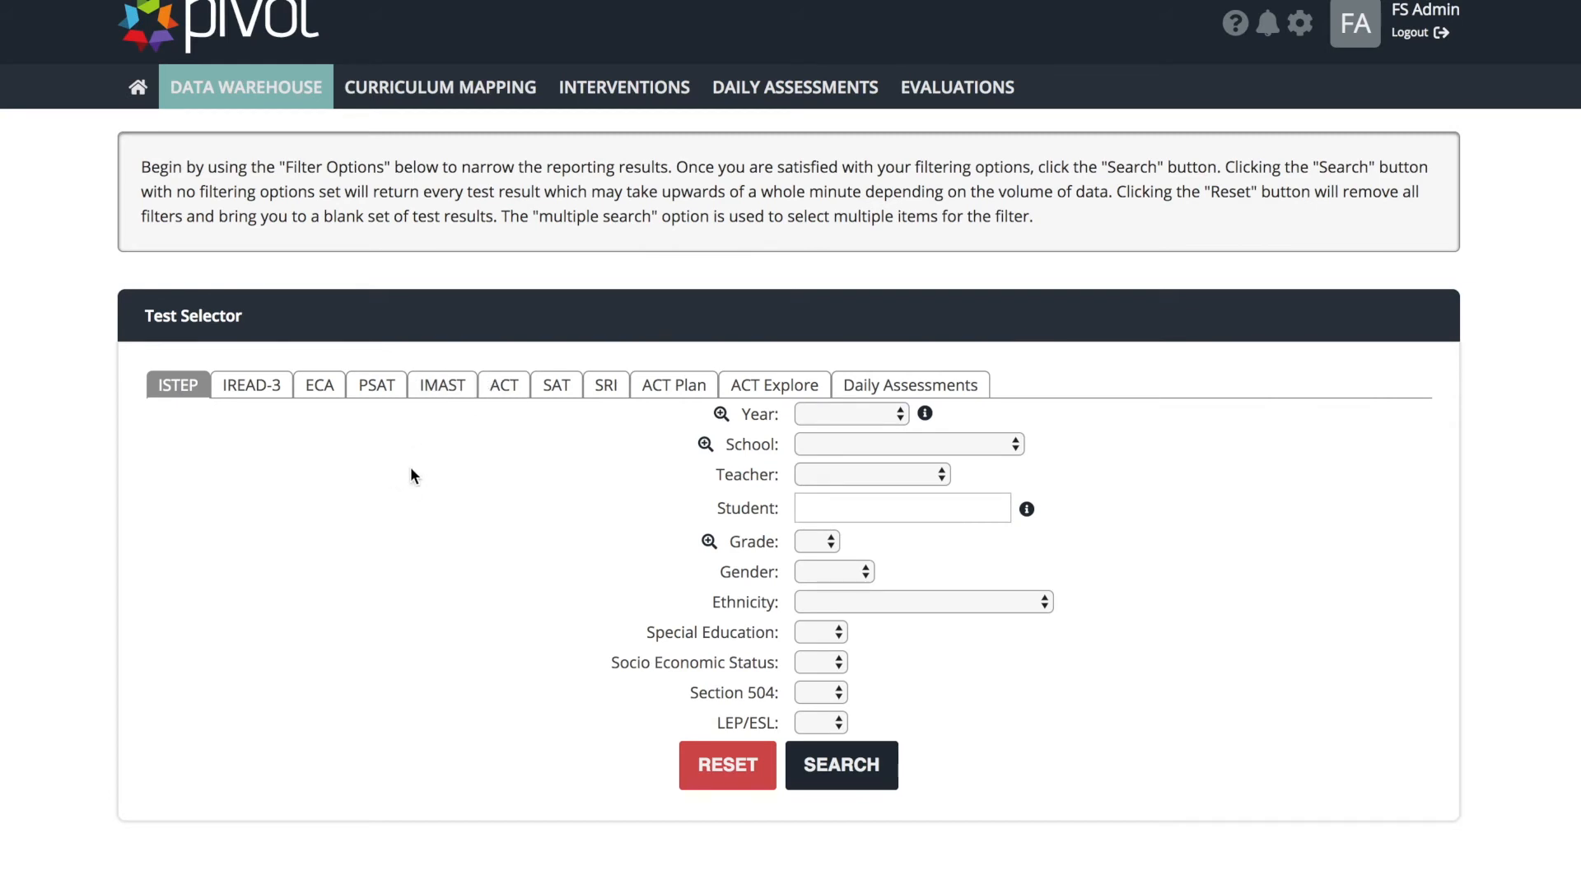
{"action": "left_click", "coordinate": [878, 414]}
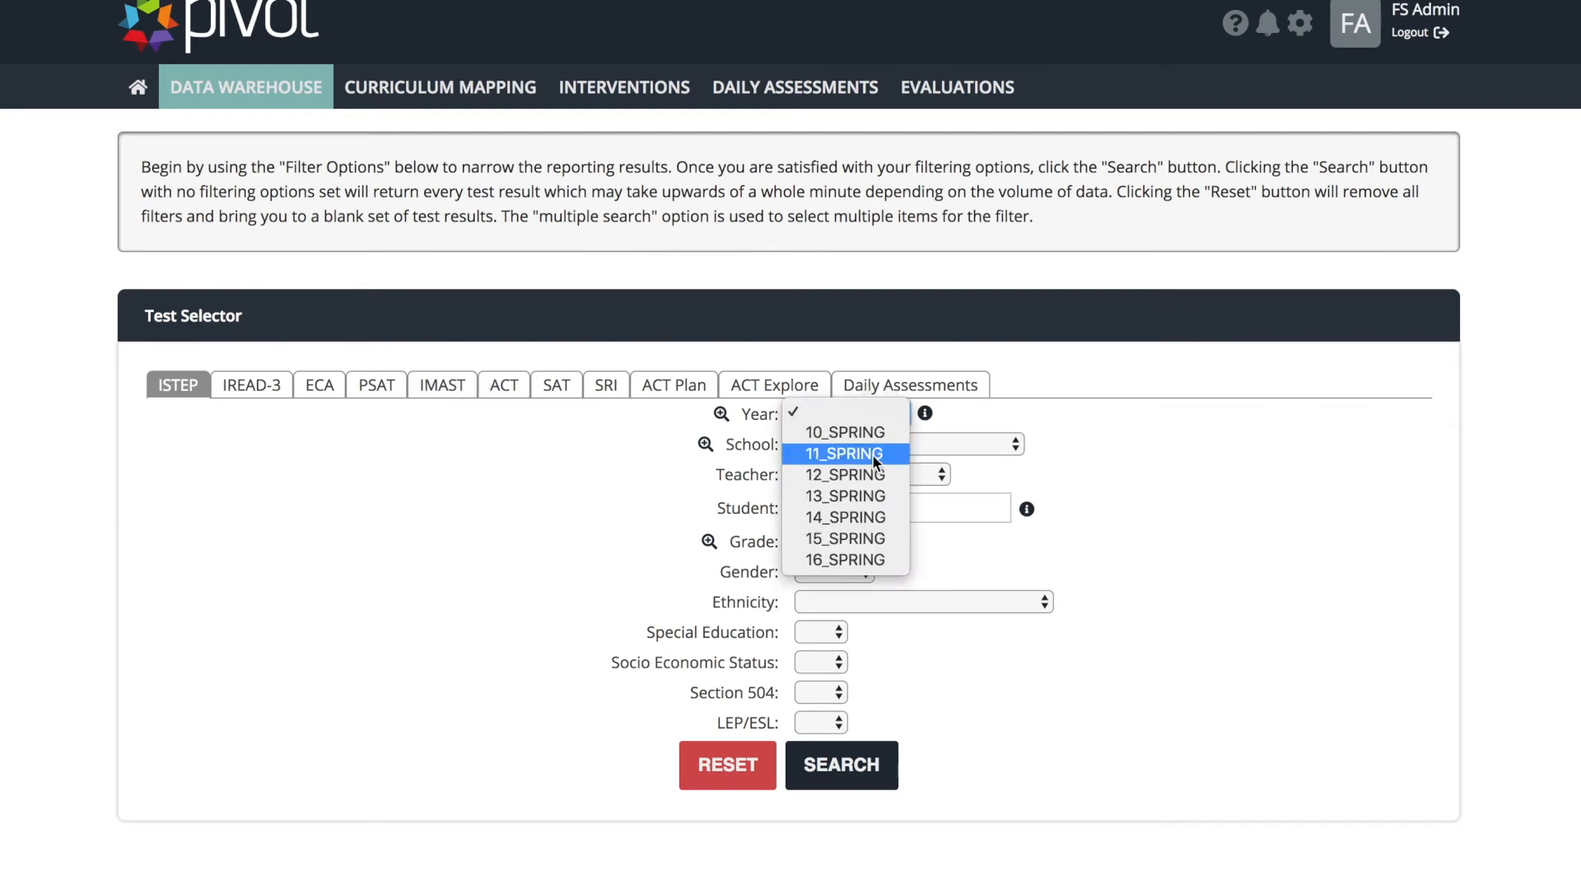
{"action": "left_click", "coordinate": [867, 560]}
{"action": "left_click", "coordinate": [819, 542]}
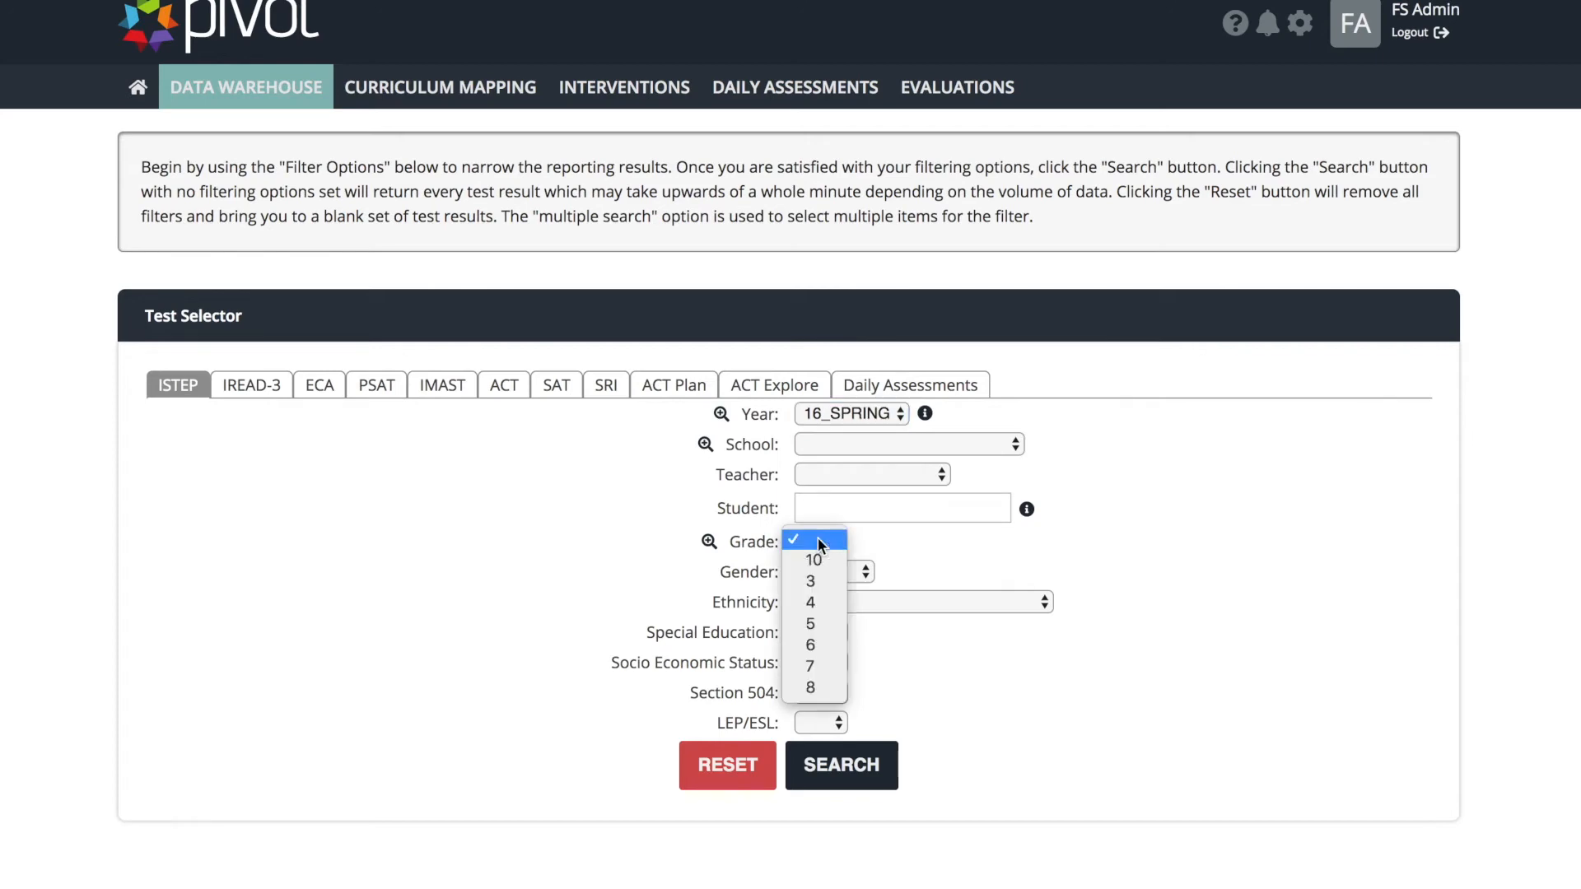
{"action": "left_click", "coordinate": [814, 605]}
{"action": "left_click", "coordinate": [833, 762]}
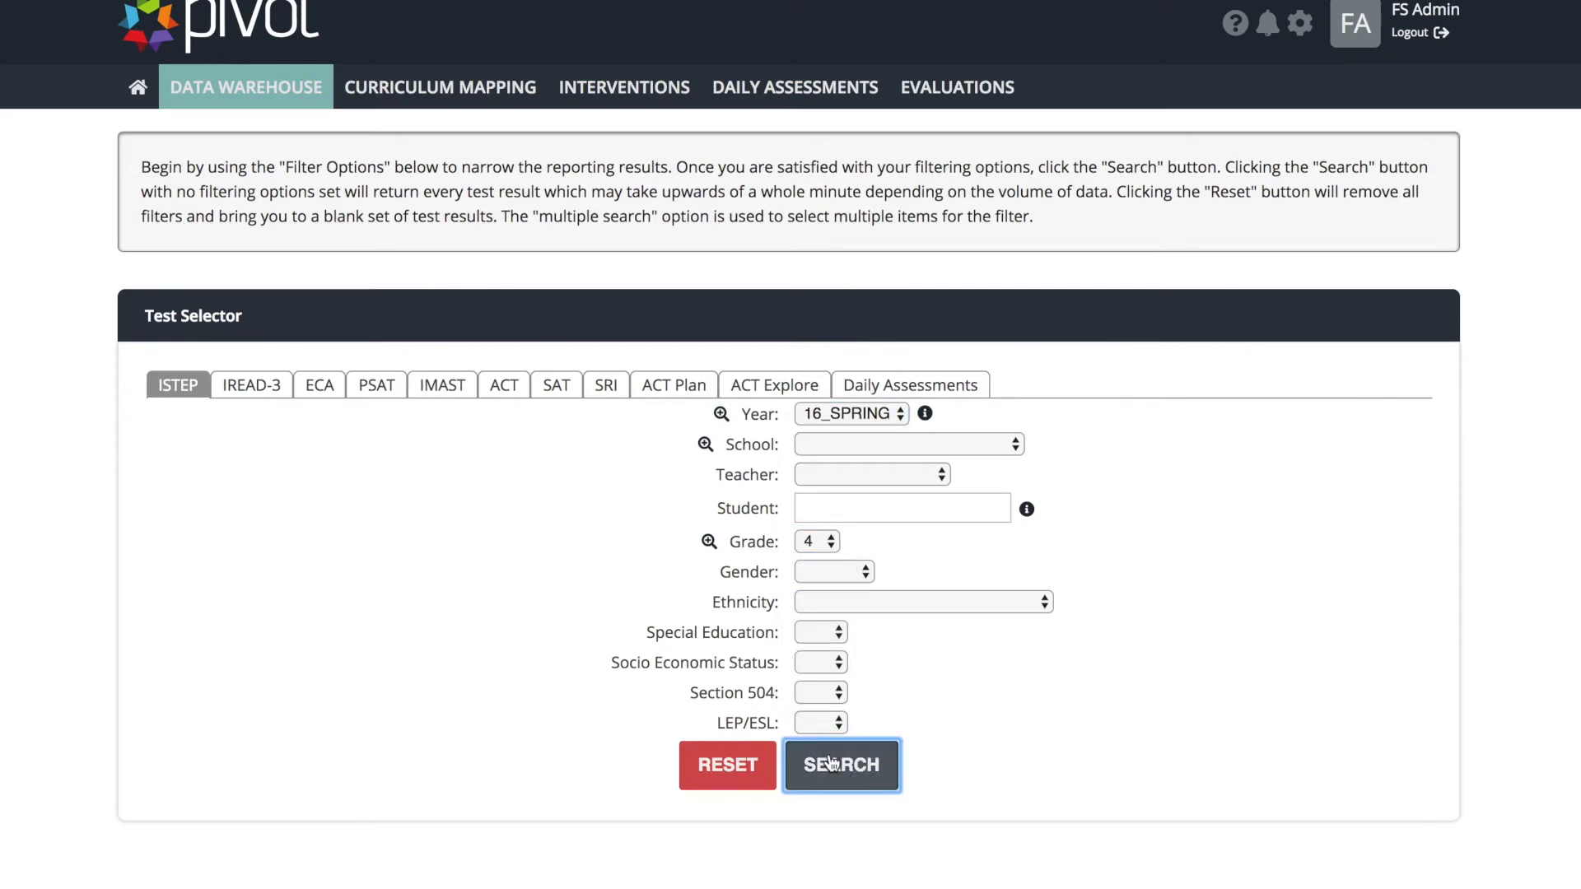
Sort the ISTEP results by Math score from highest to lowest
{"action": "scroll", "coordinate": [1304, 626], "scroll_direction": "down", "scroll_amount": 8}
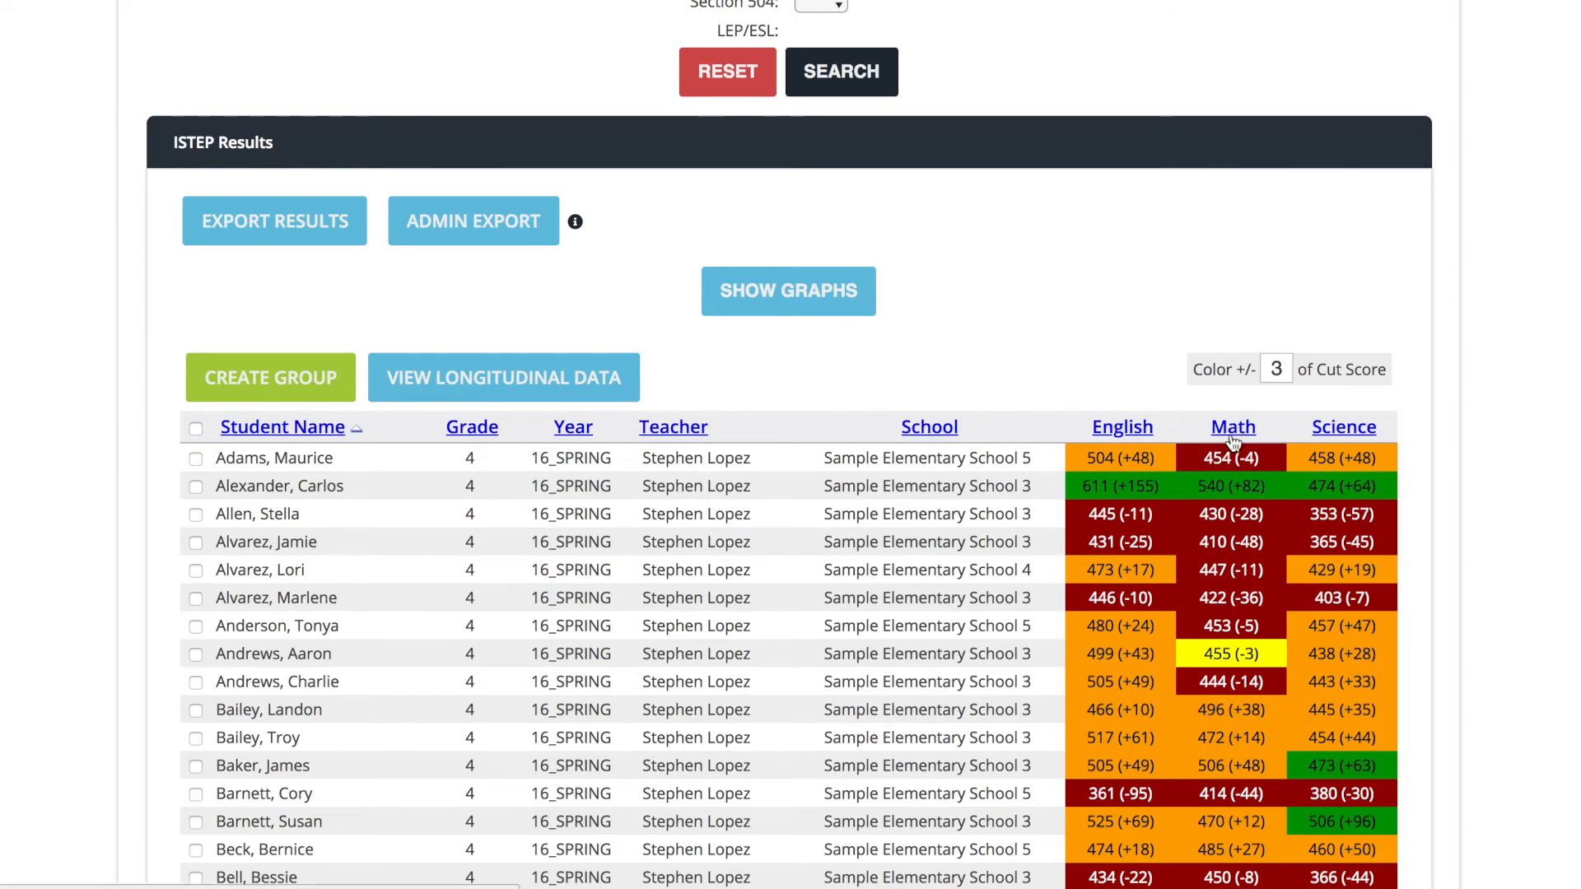
{"action": "left_click", "coordinate": [1233, 429]}
{"action": "left_click", "coordinate": [1234, 429]}
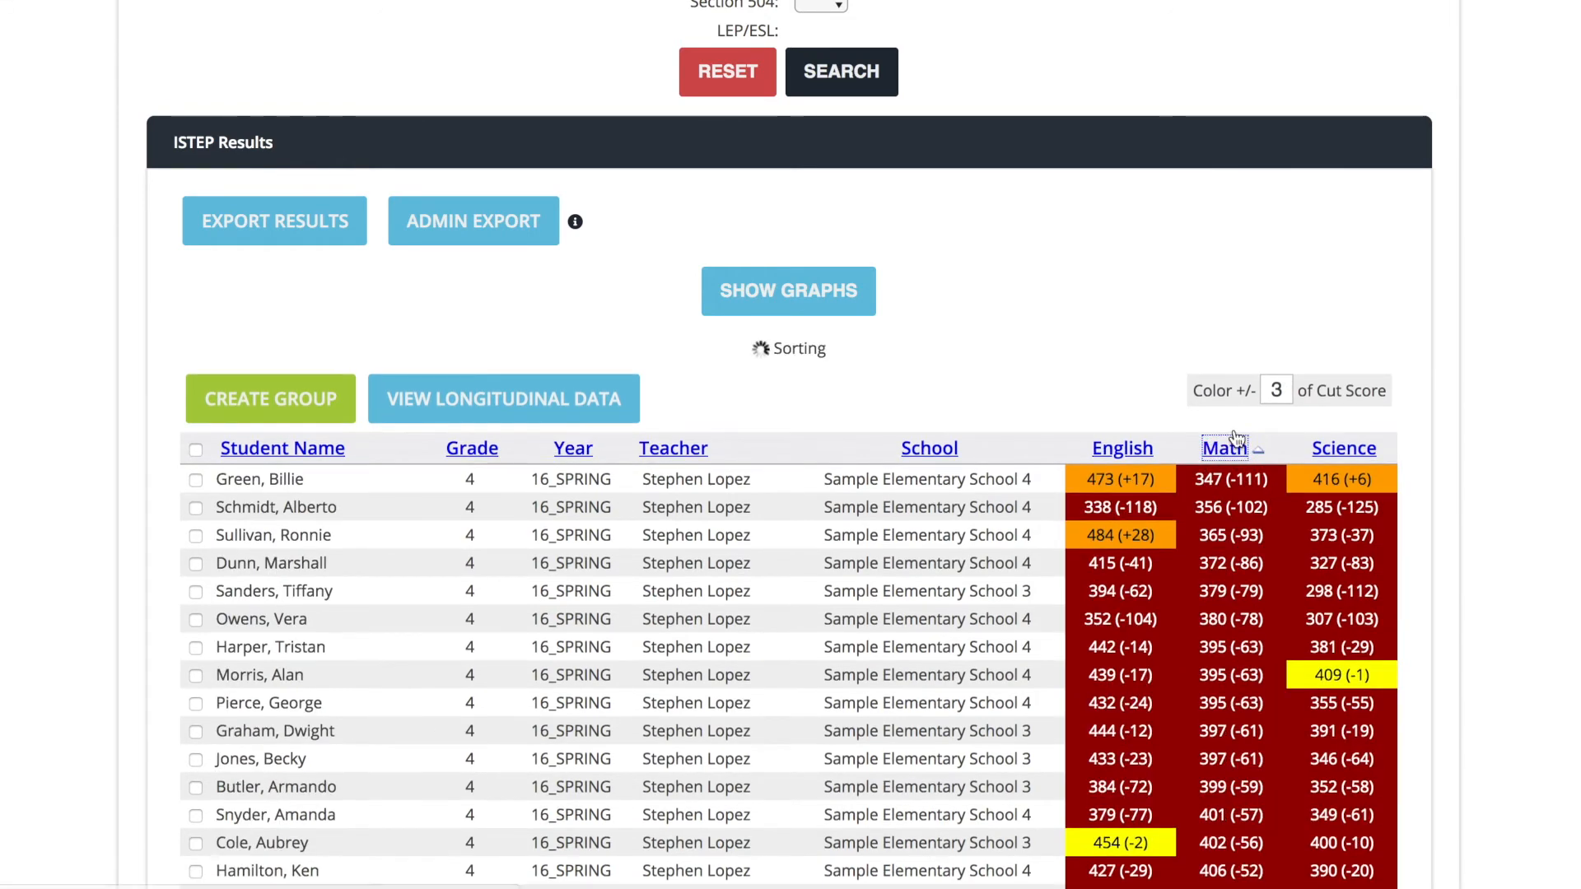
Select all students in the ISTEP results whose Math score is marked yellow, from 461 (+3) down to 455 (-3)
{"action": "scroll", "coordinate": [1282, 506], "scroll_direction": "down", "scroll_amount": 15}
{"action": "scroll", "coordinate": [1283, 504], "scroll_direction": "down", "scroll_amount": 20}
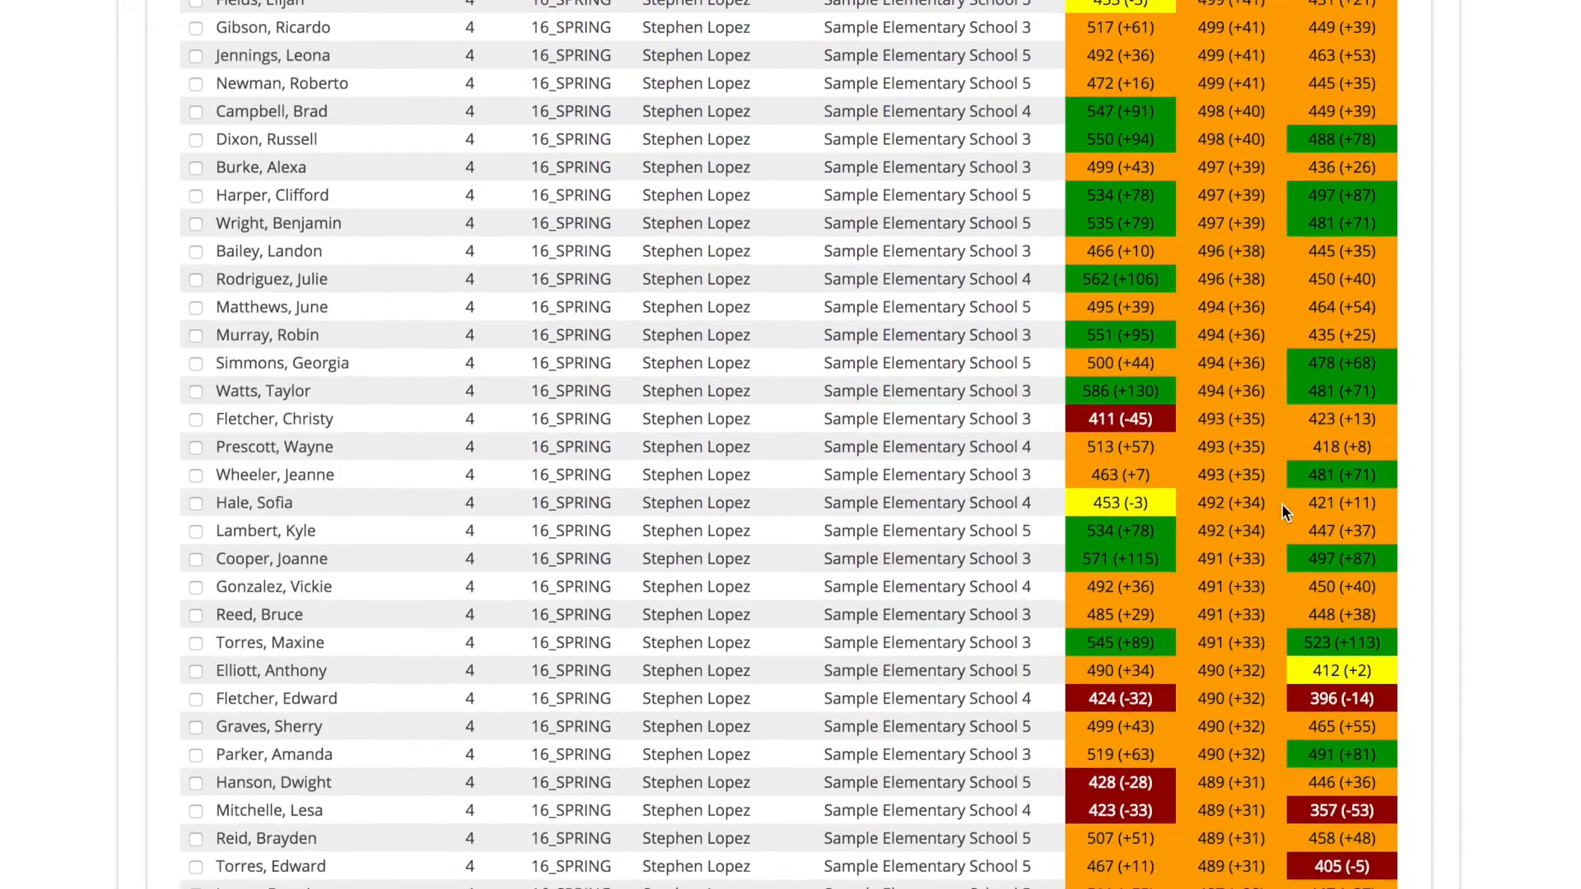
{"action": "scroll", "coordinate": [1281, 510], "scroll_direction": "up", "scroll_amount": 7}
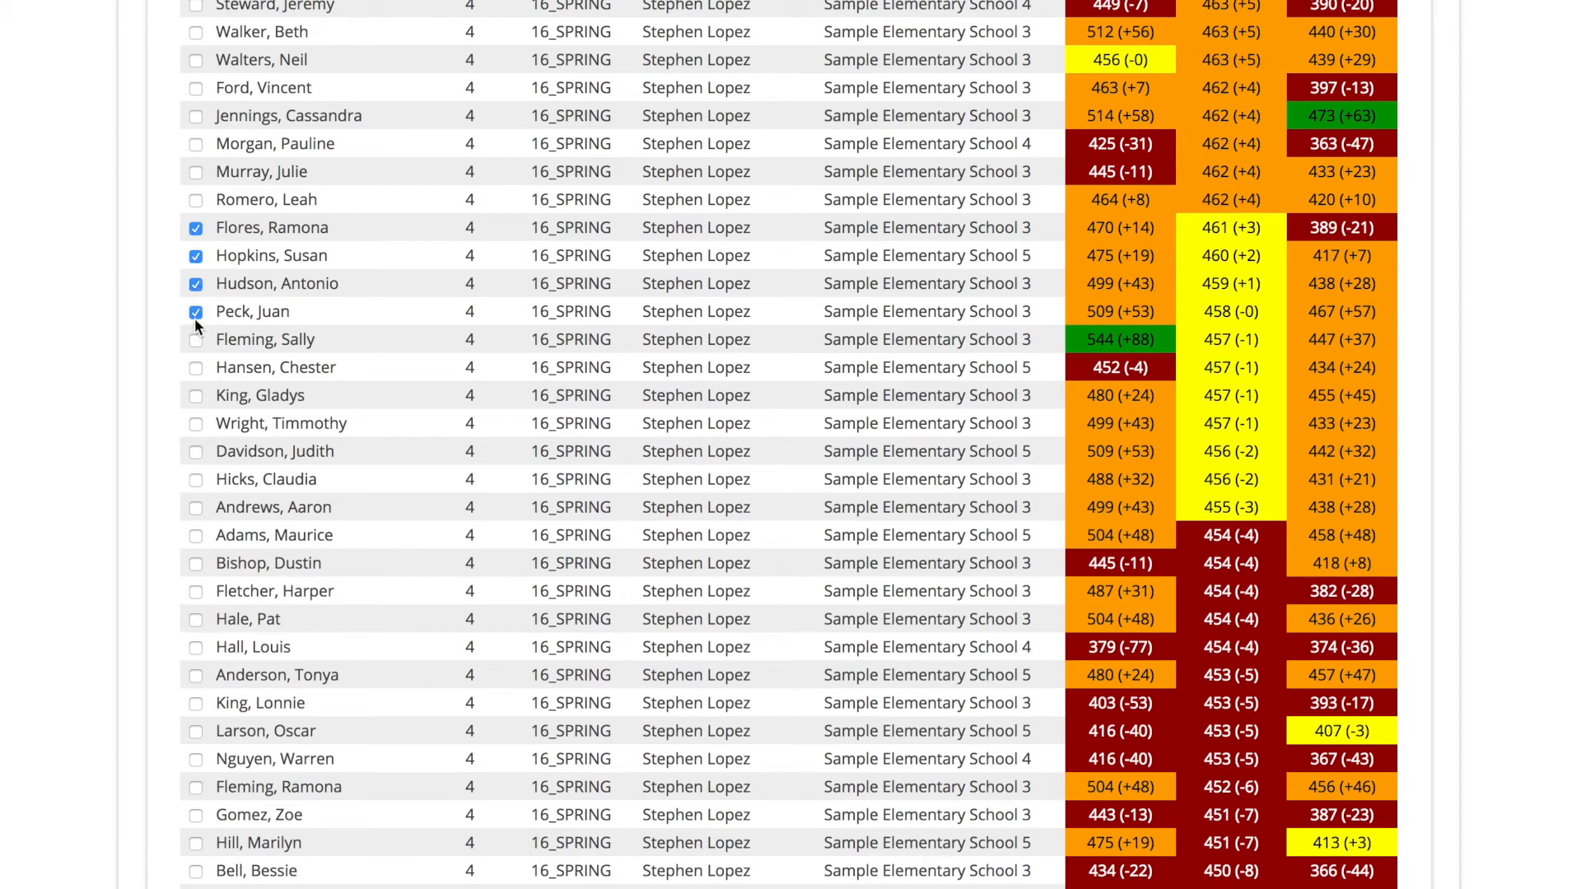
{"action": "left_click", "coordinate": [196, 368]}
{"action": "left_click", "coordinate": [196, 396]}
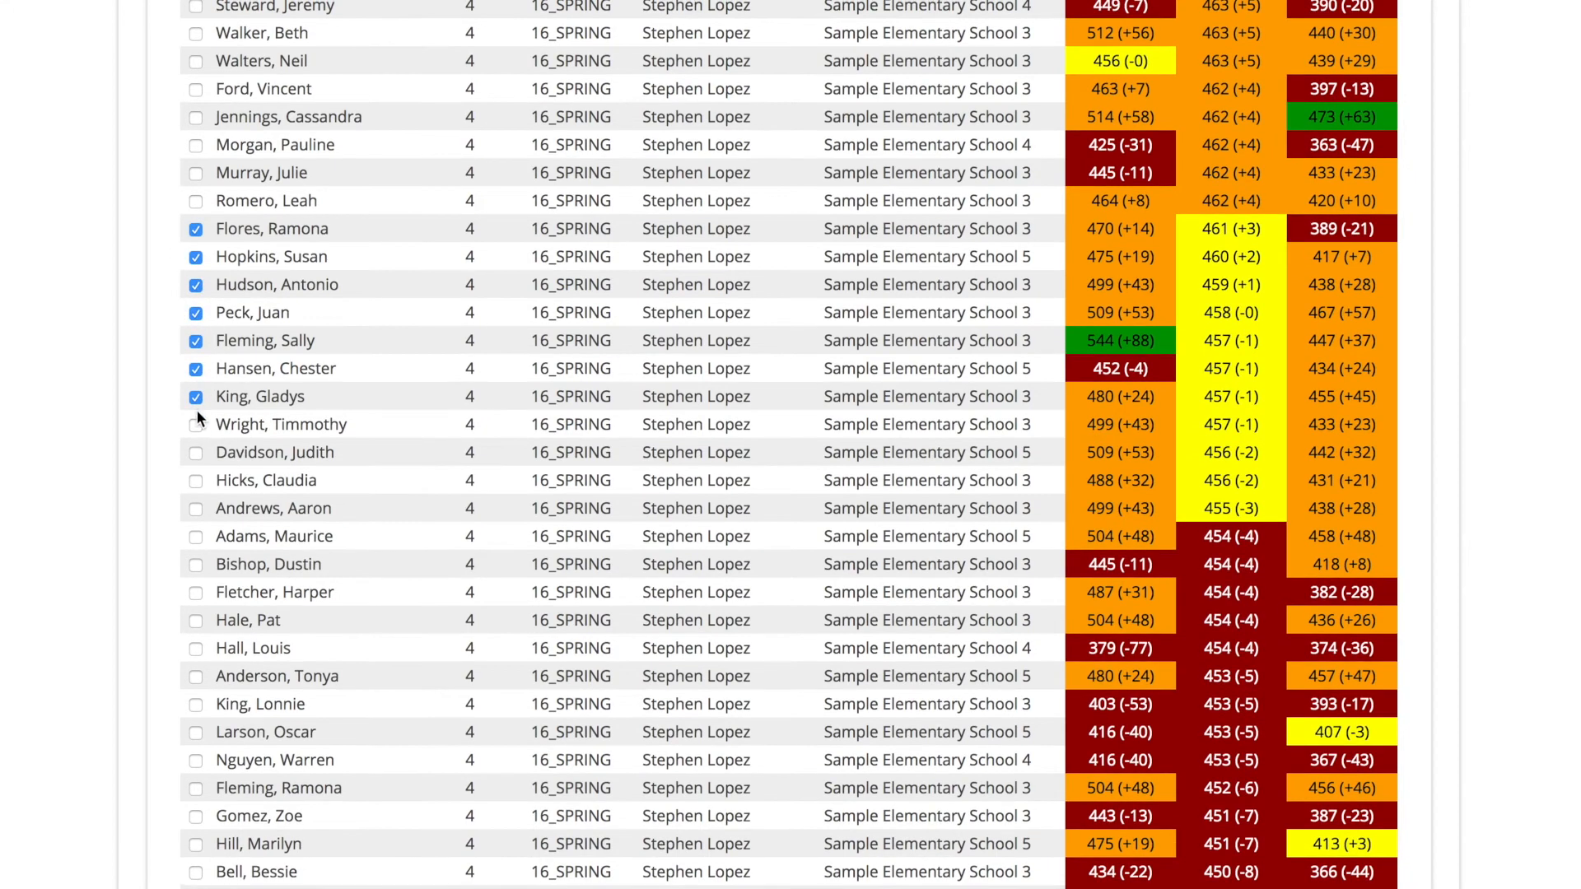
{"action": "left_click", "coordinate": [195, 421]}
{"action": "left_click", "coordinate": [196, 508]}
Create a group named "Grade 4 ISTEP Math Yellow" from the selected students
{"action": "scroll", "coordinate": [397, 346], "scroll_direction": "down", "scroll_amount": 15}
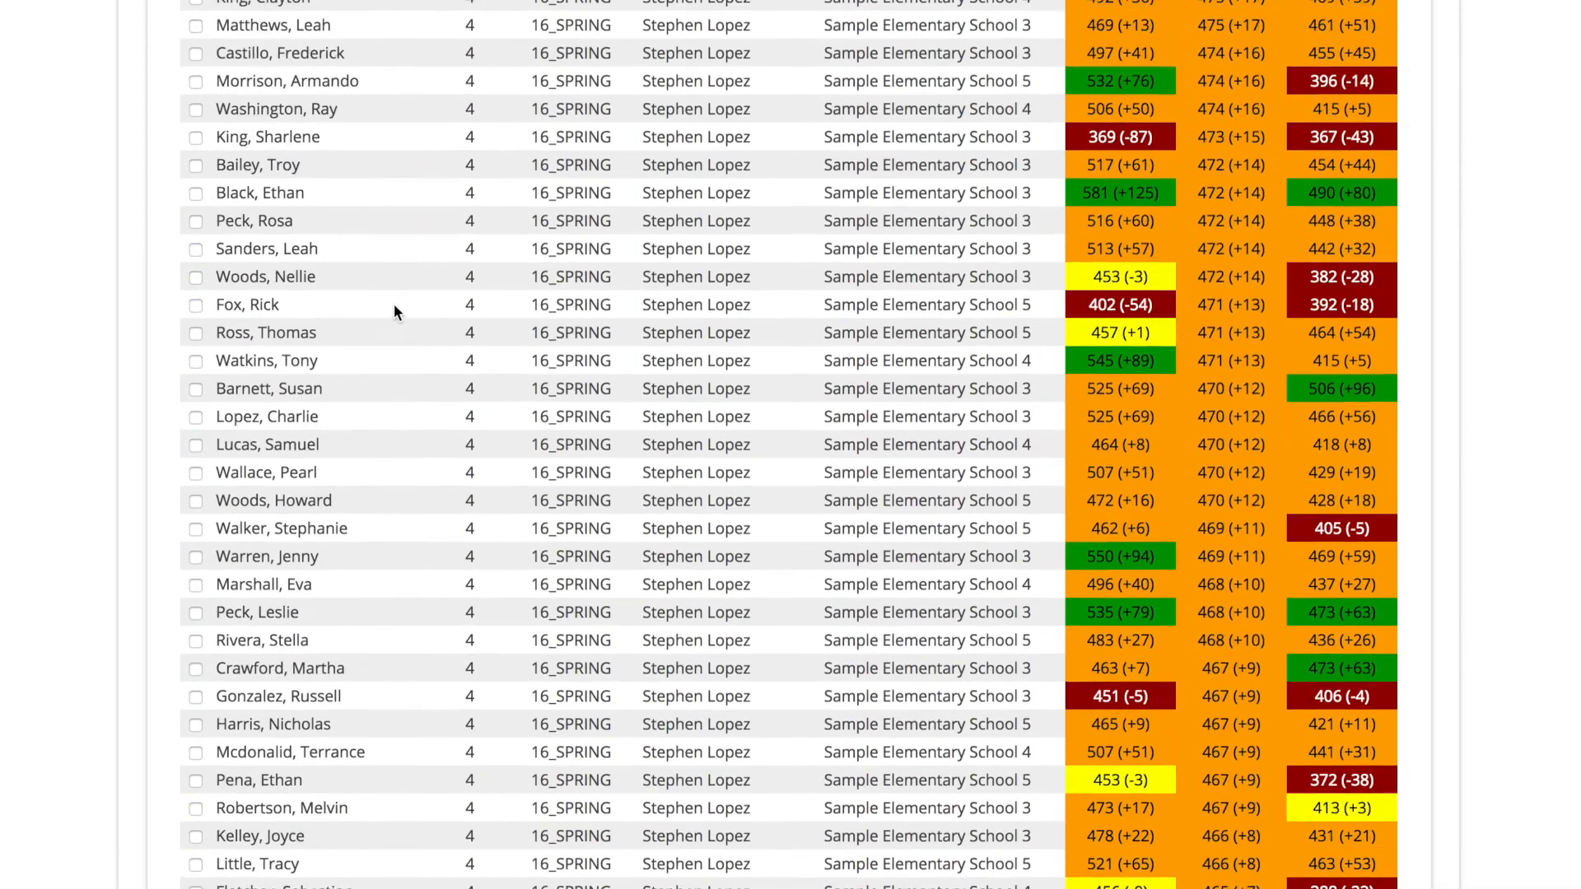
{"action": "scroll", "coordinate": [394, 309], "scroll_direction": "up", "scroll_amount": 20}
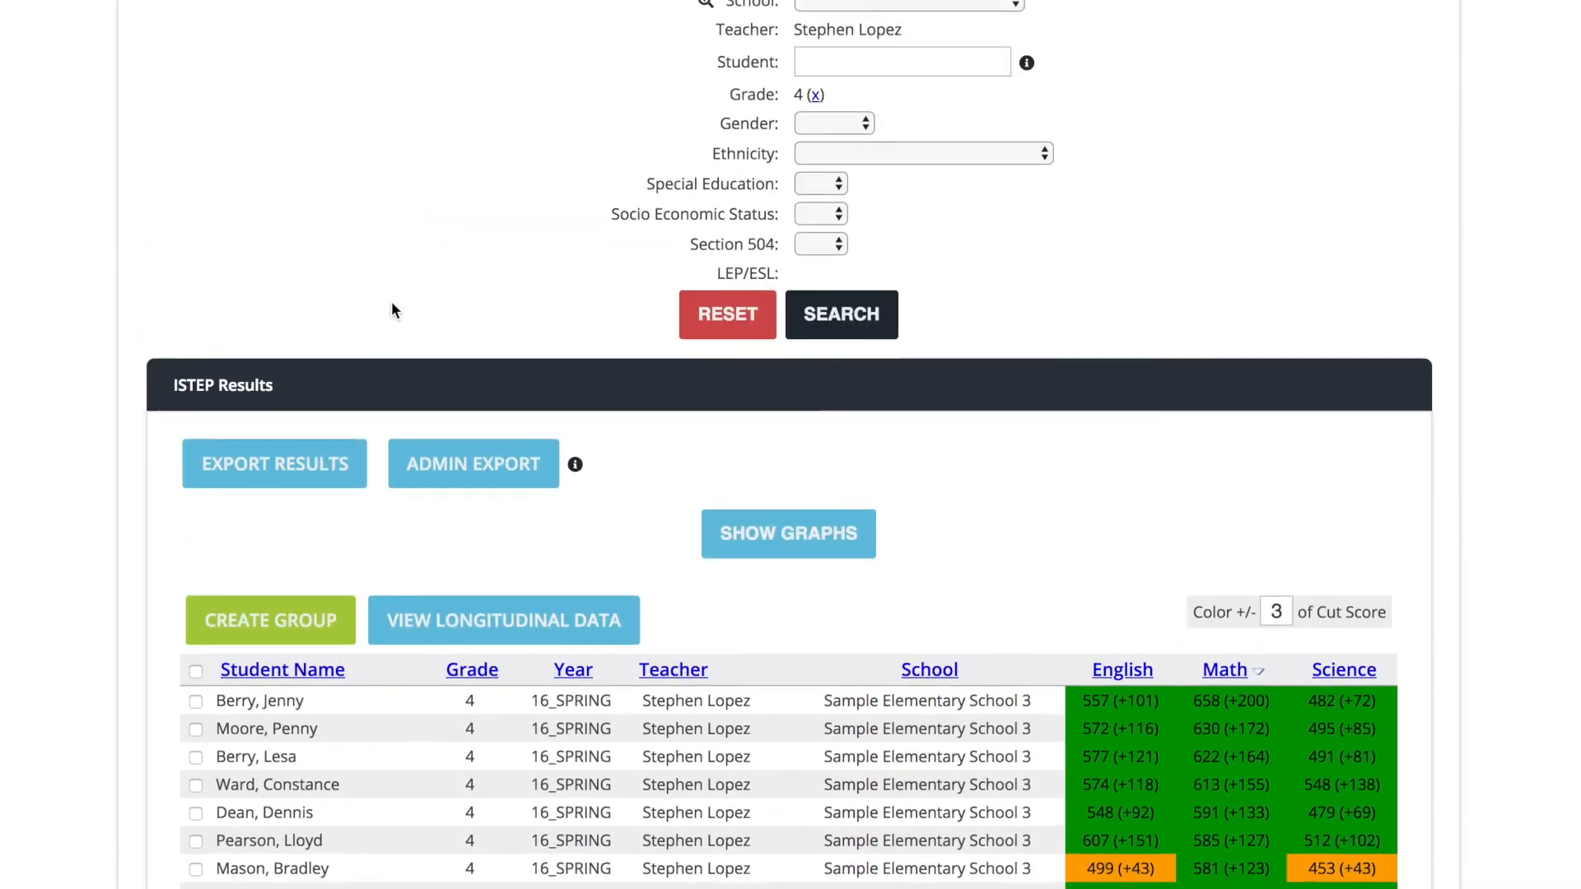
{"action": "scroll", "coordinate": [392, 309], "scroll_direction": "down", "scroll_amount": 3}
{"action": "left_click", "coordinate": [275, 466]}
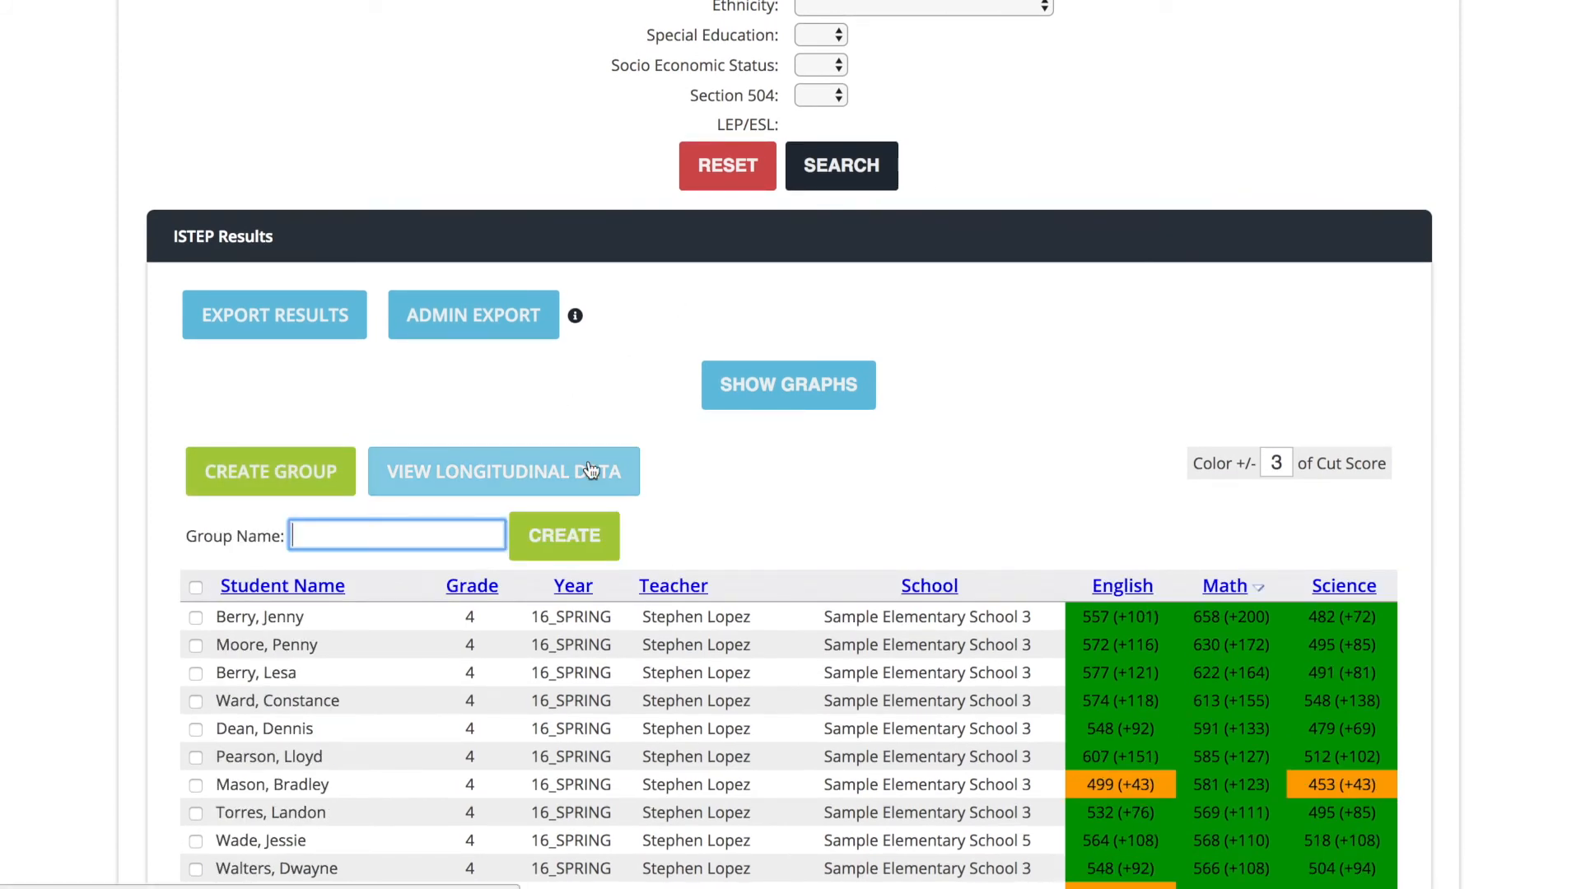
{"action": "type", "text": "Grade 4 IST"}
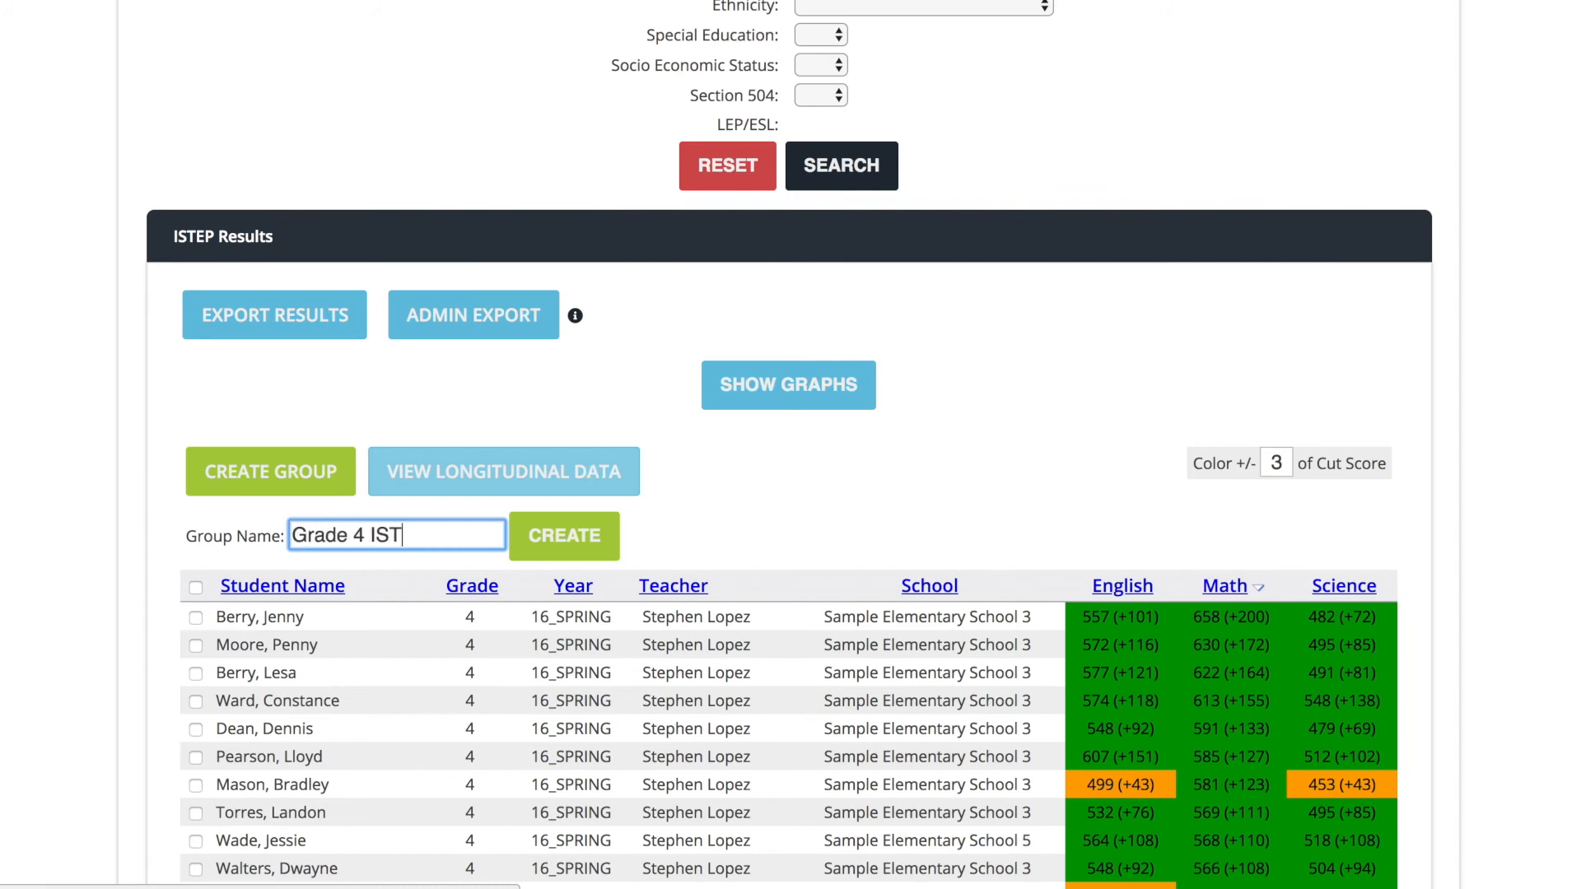
{"action": "type", "text": "EP Math Yellow"}
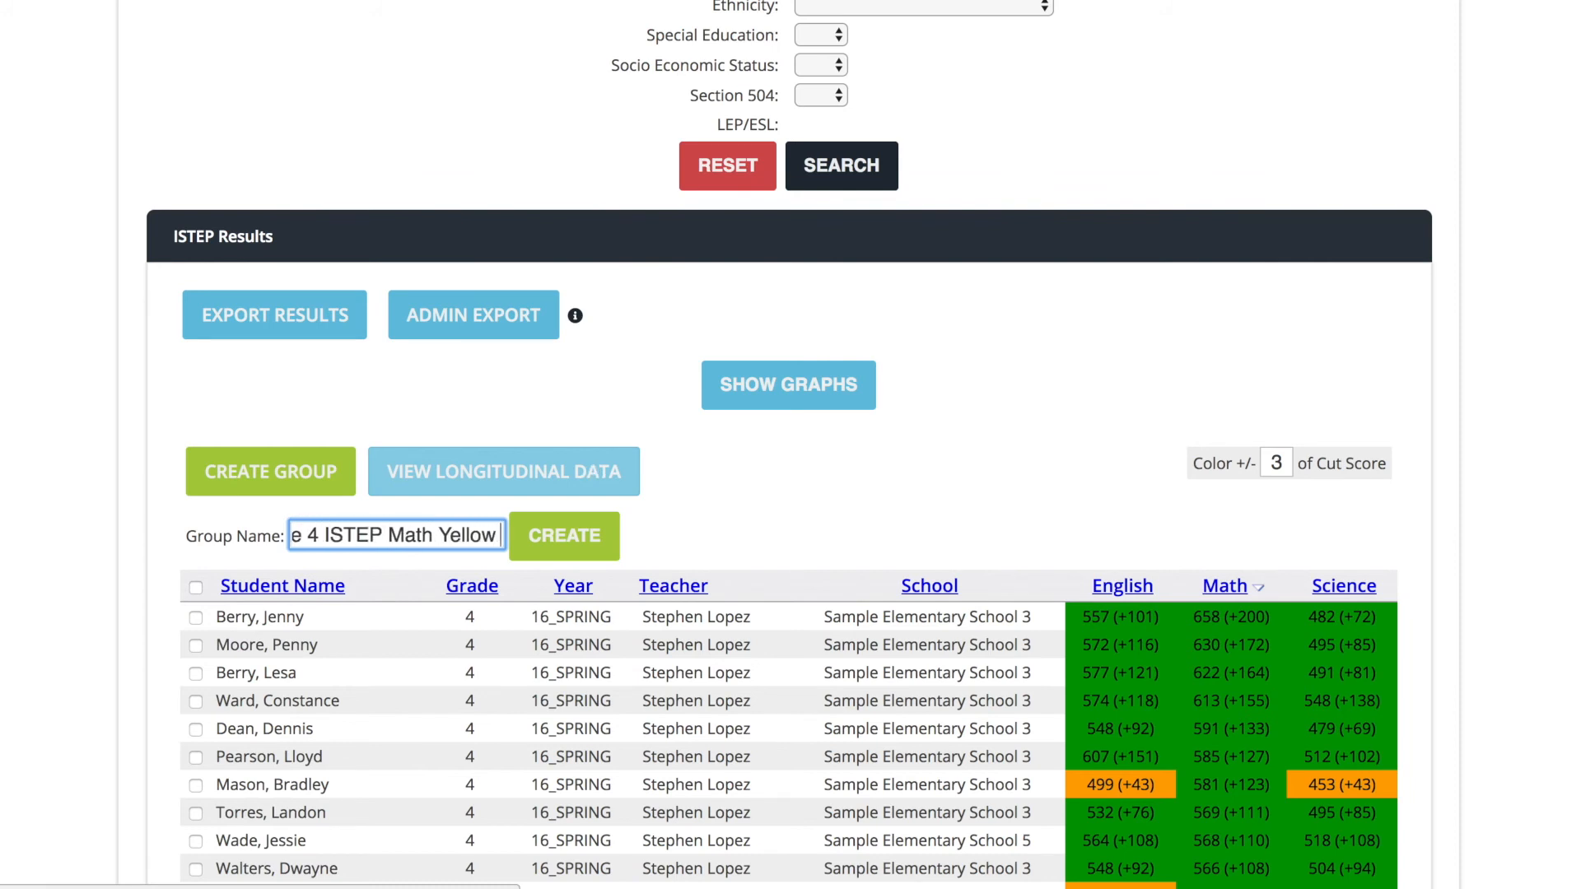
{"action": "left_click", "coordinate": [568, 537]}
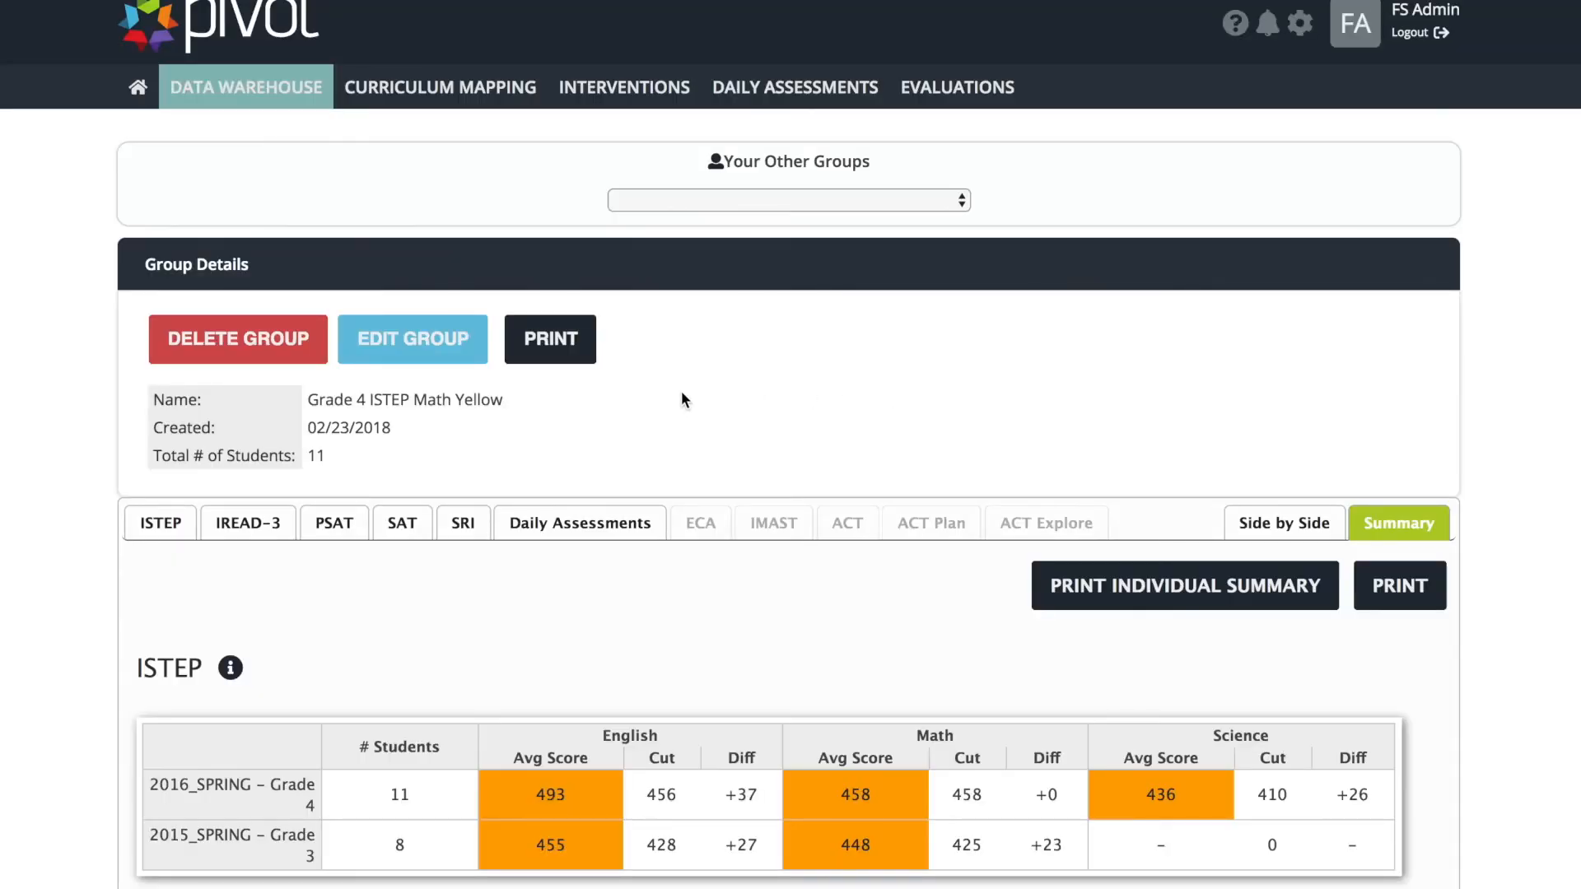
Open the new group's ISTEP data, show the student breakdown for Grade 4, Year 2016_SPRING, and review the section and scale scores
{"action": "left_click", "coordinate": [160, 523]}
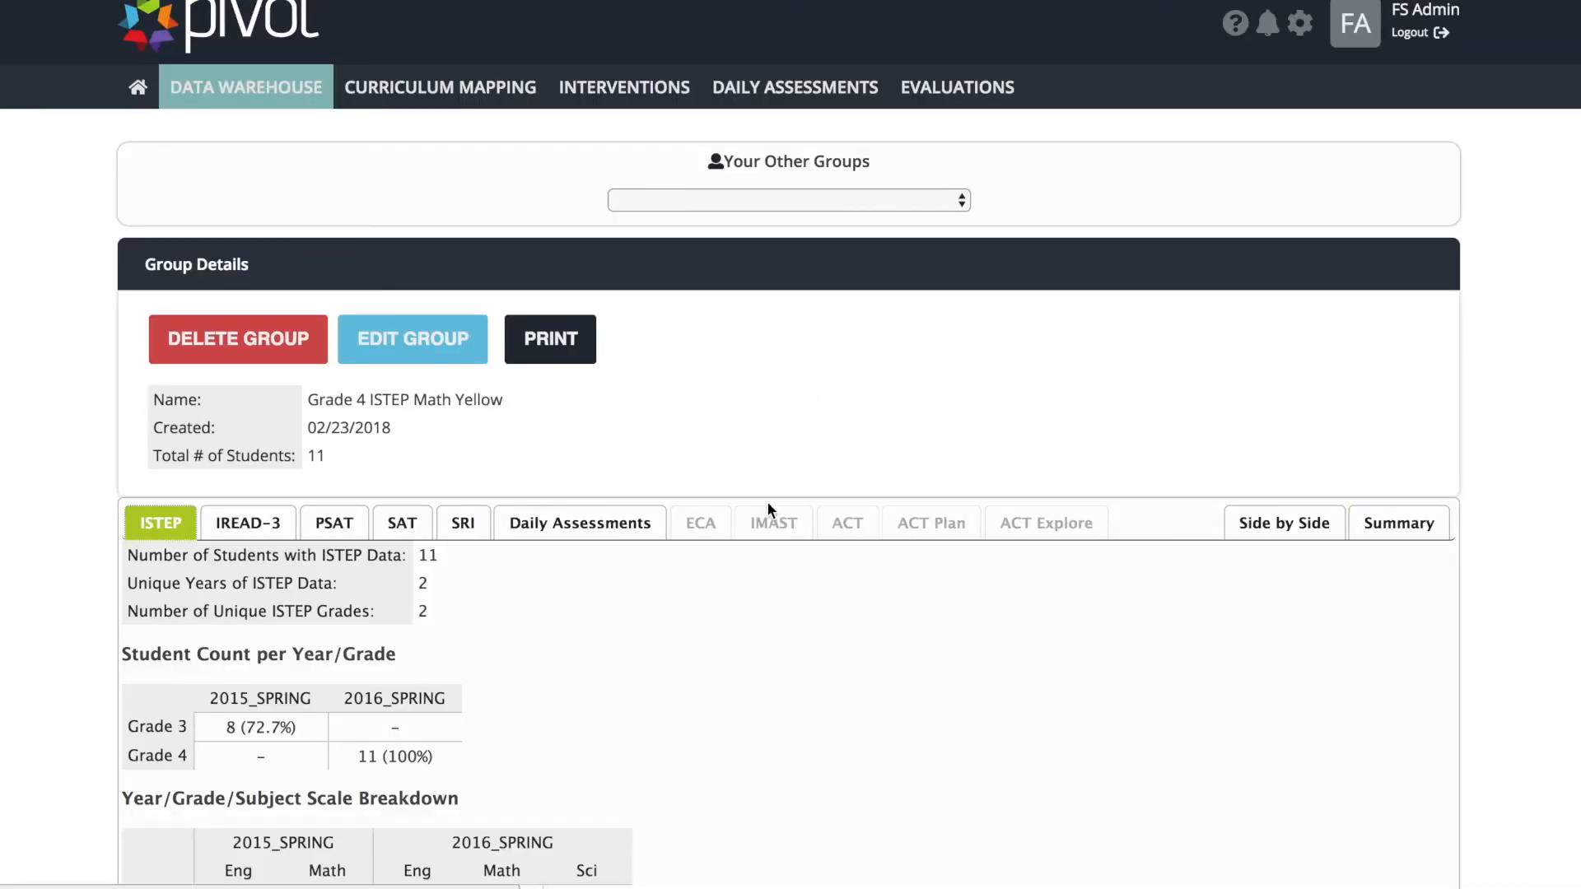
{"action": "scroll", "coordinate": [923, 626], "scroll_direction": "down", "scroll_amount": 15}
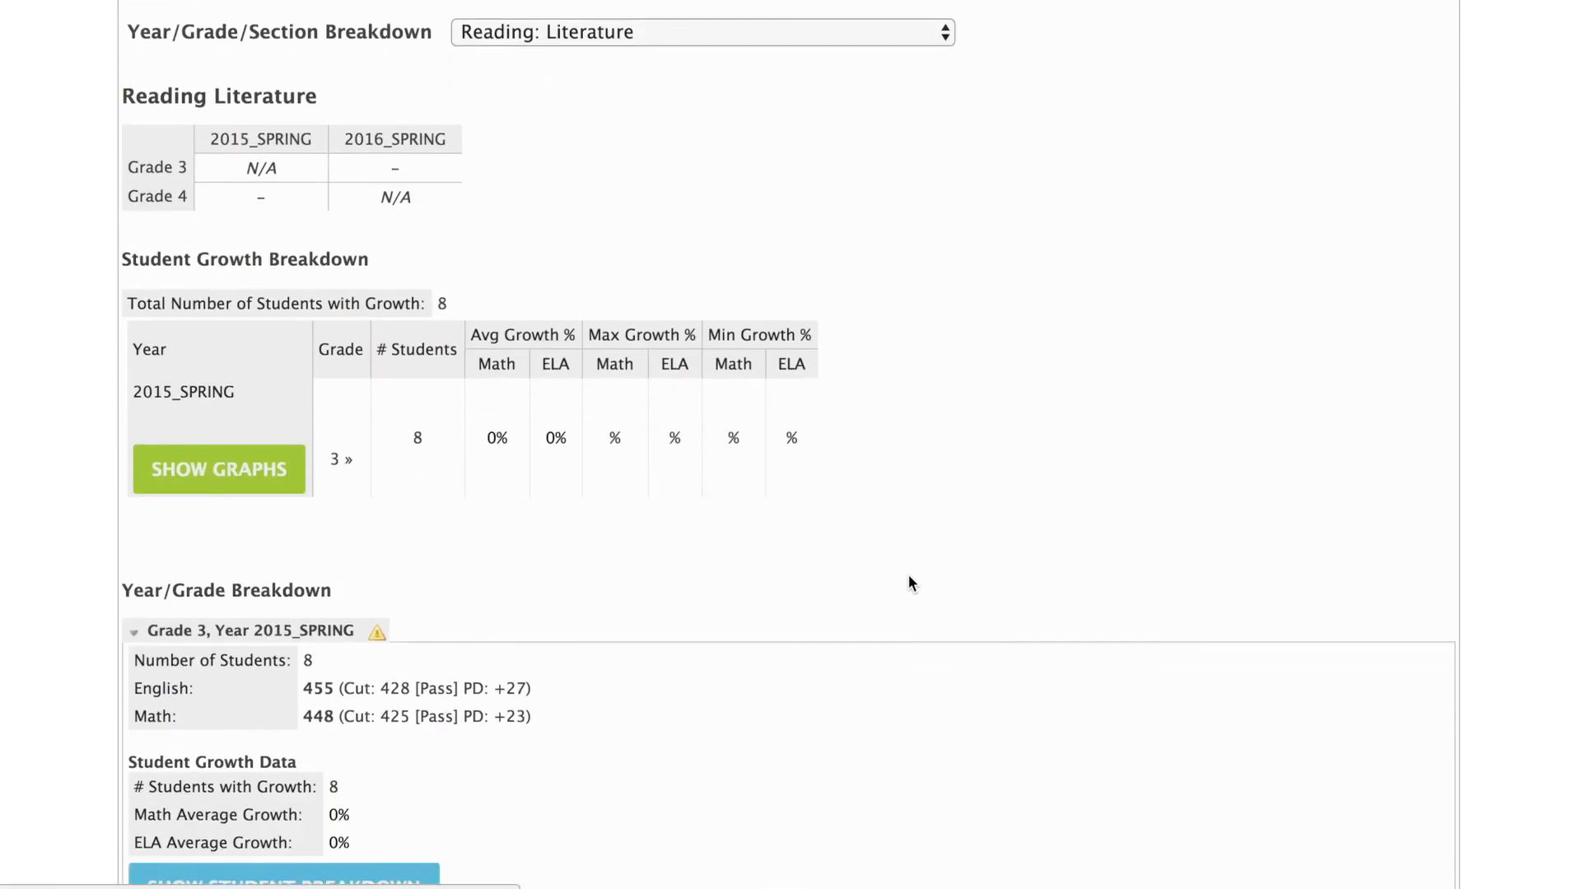
{"action": "left_click", "coordinate": [381, 787]}
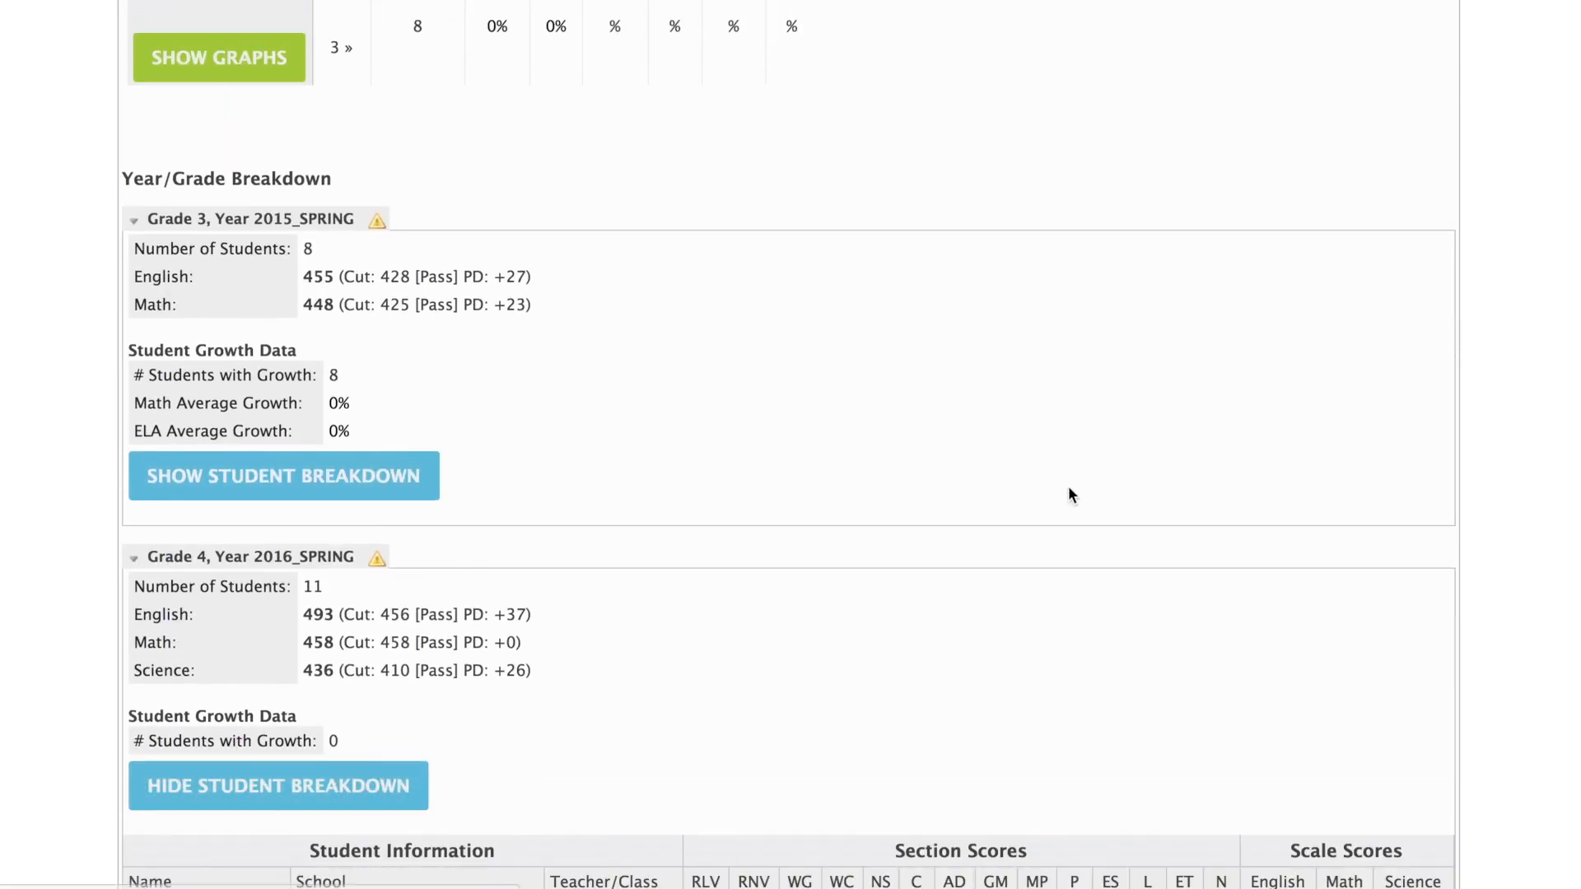
{"action": "scroll", "coordinate": [1073, 486], "scroll_direction": "down", "scroll_amount": 5}
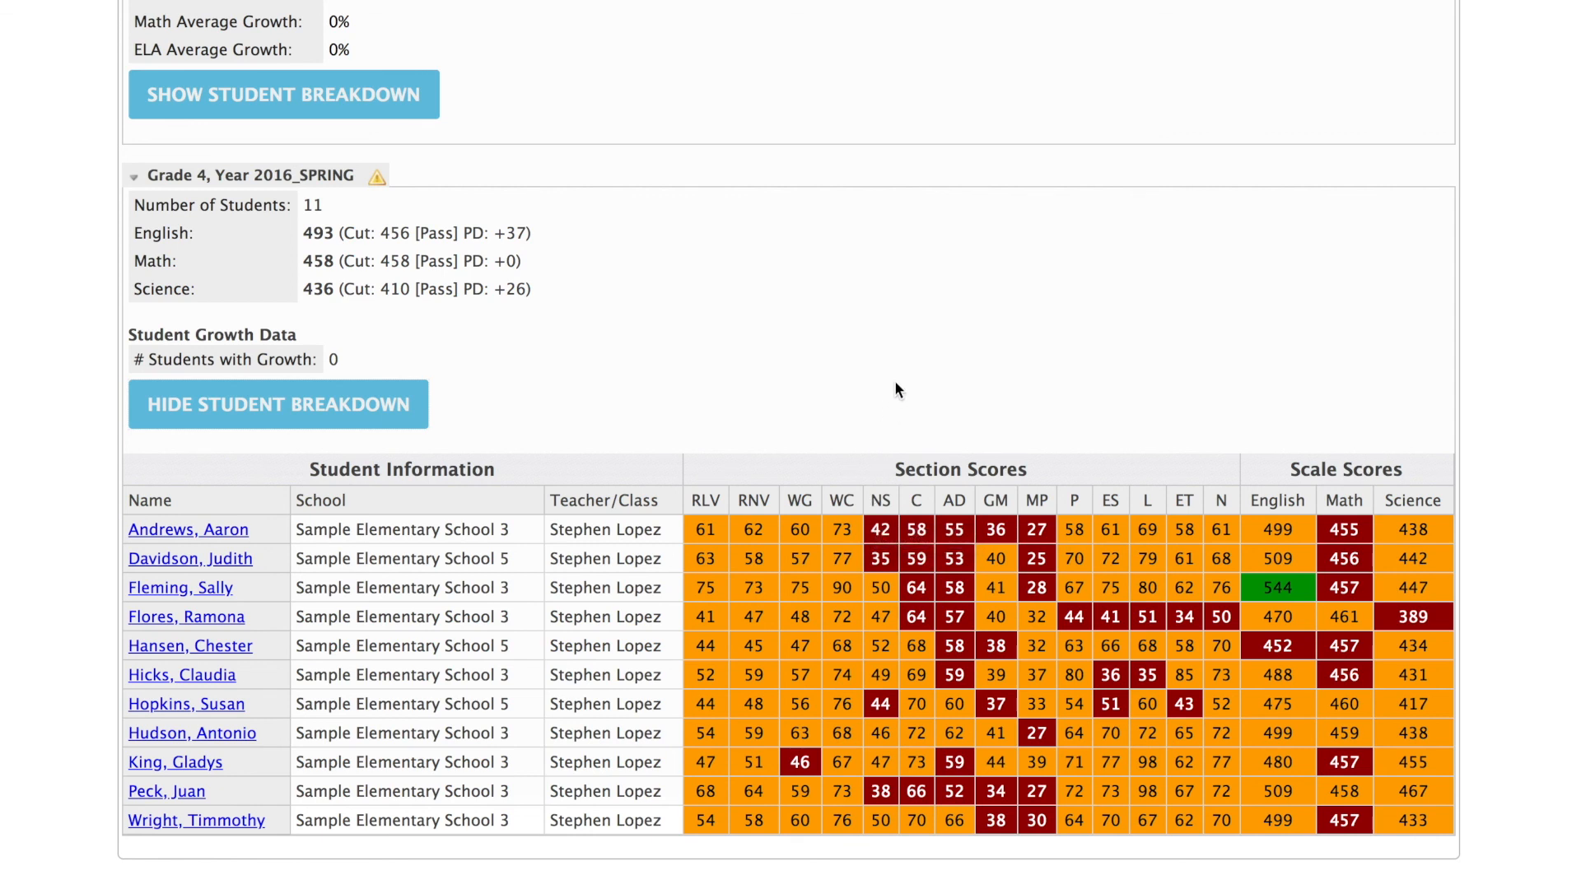
{"action": "scroll", "coordinate": [896, 390], "scroll_direction": "up", "scroll_amount": 20}
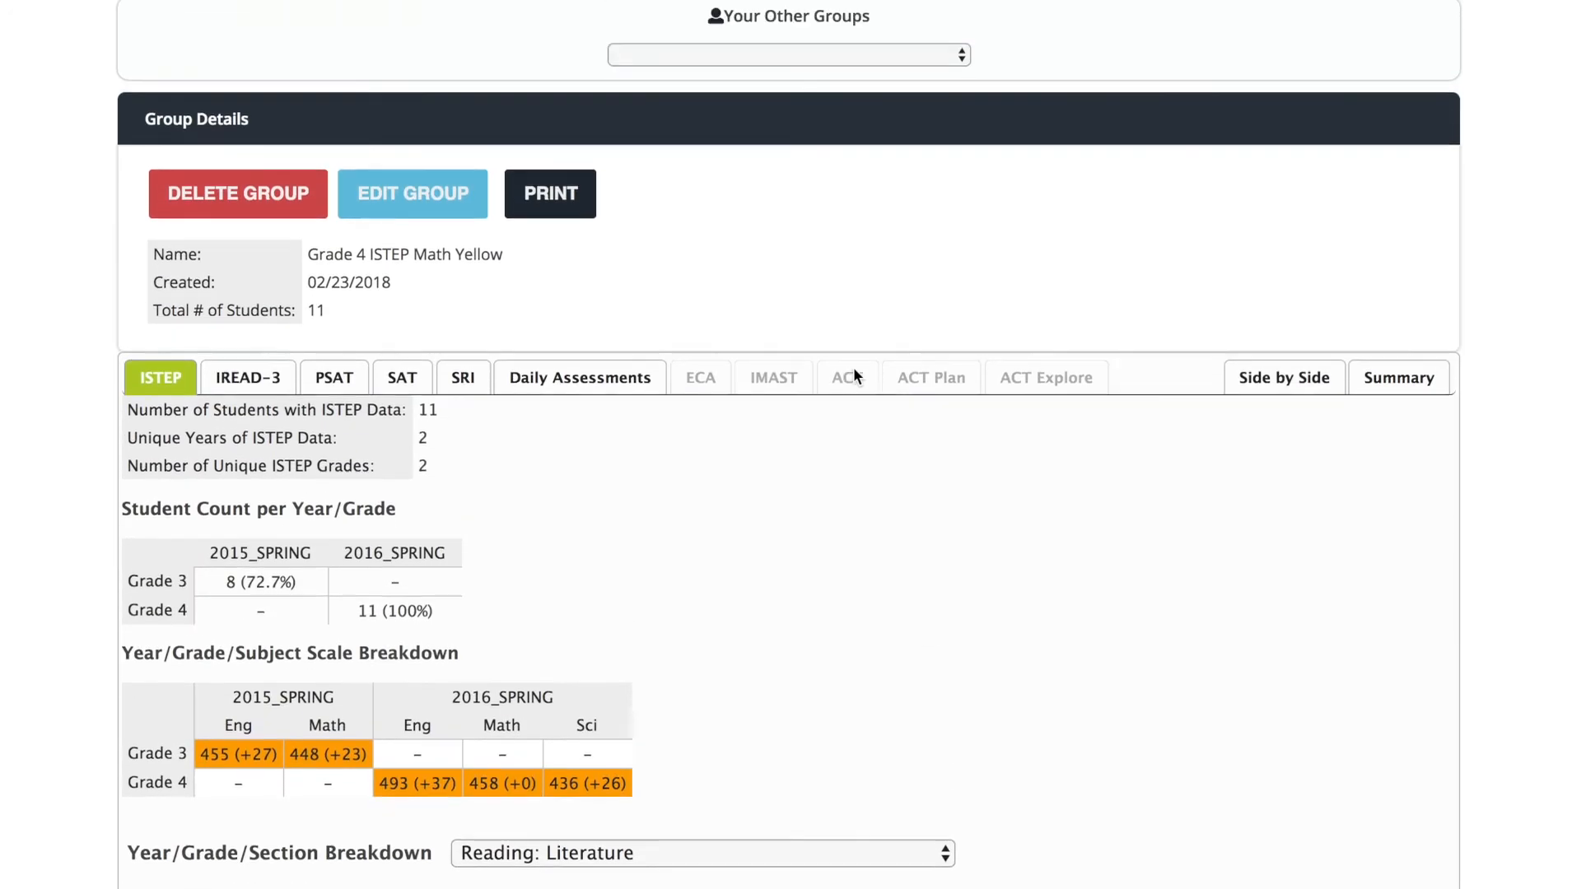
{"action": "scroll", "coordinate": [853, 375], "scroll_direction": "down", "scroll_amount": 1}
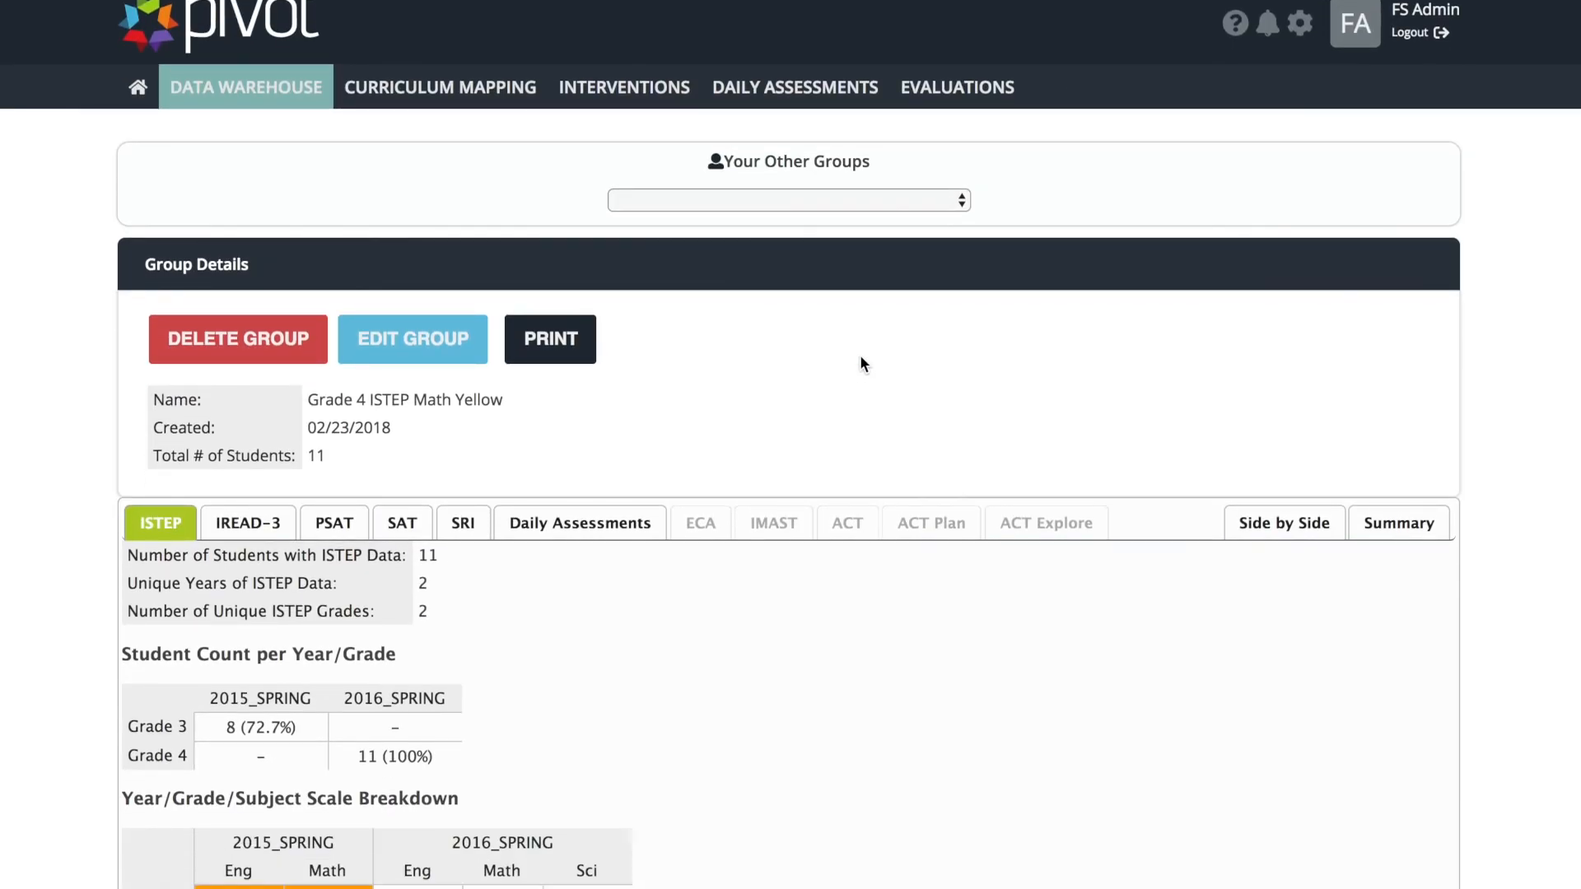